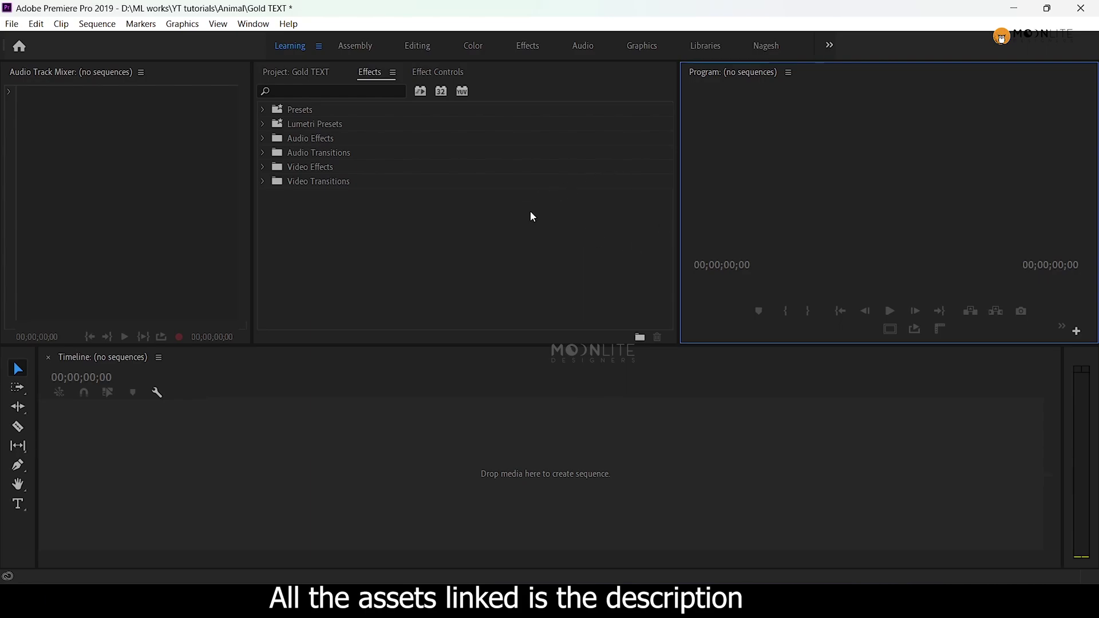
# Create a new sequence named Main text.
pyautogui.hotkey('ctrl', 'n')
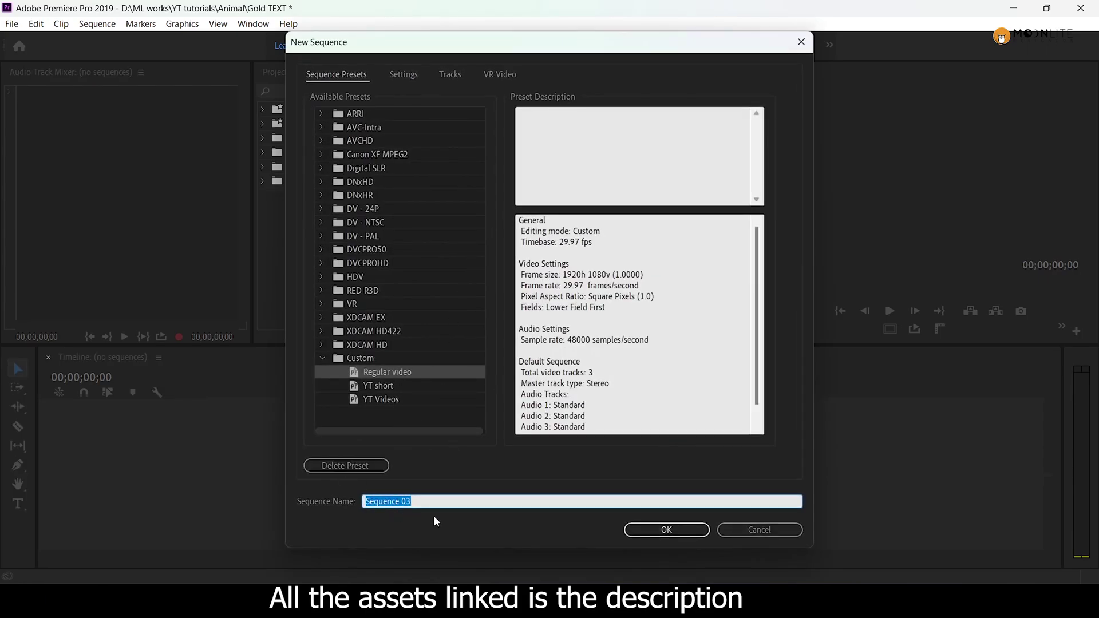
pyautogui.write('Main te')
pyautogui.write('xt')
pyautogui.press('Return')
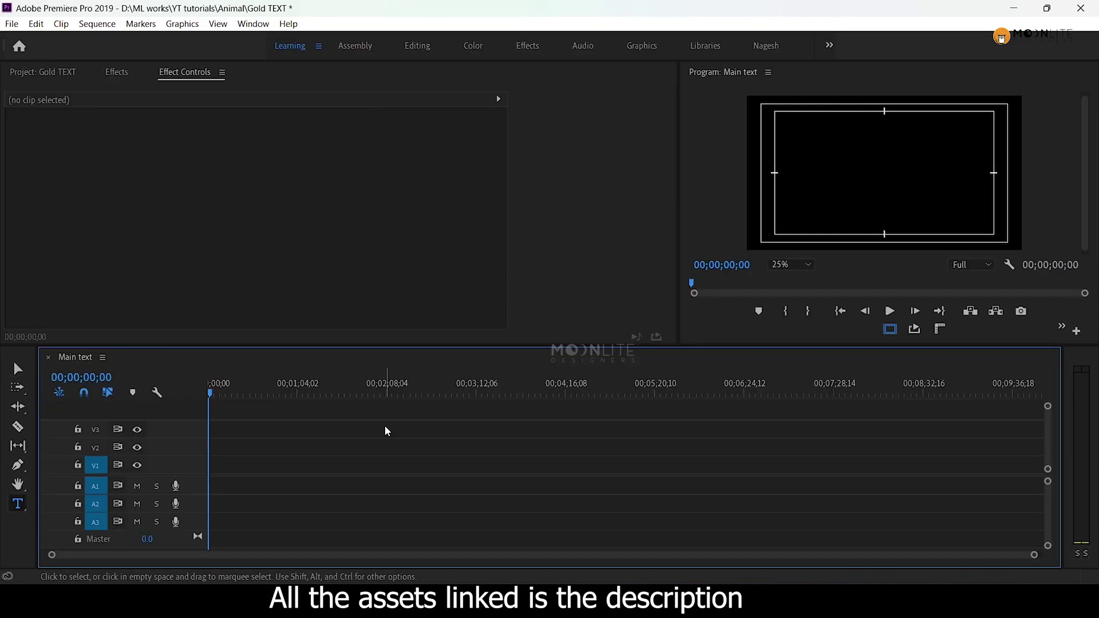
pyautogui.hotkey('shift', '1')
# Create a dark purple colour matte named BG and place it at the start of V1.
pyautogui.rightClick(110, 214)
pyautogui.moveTo(153, 274)
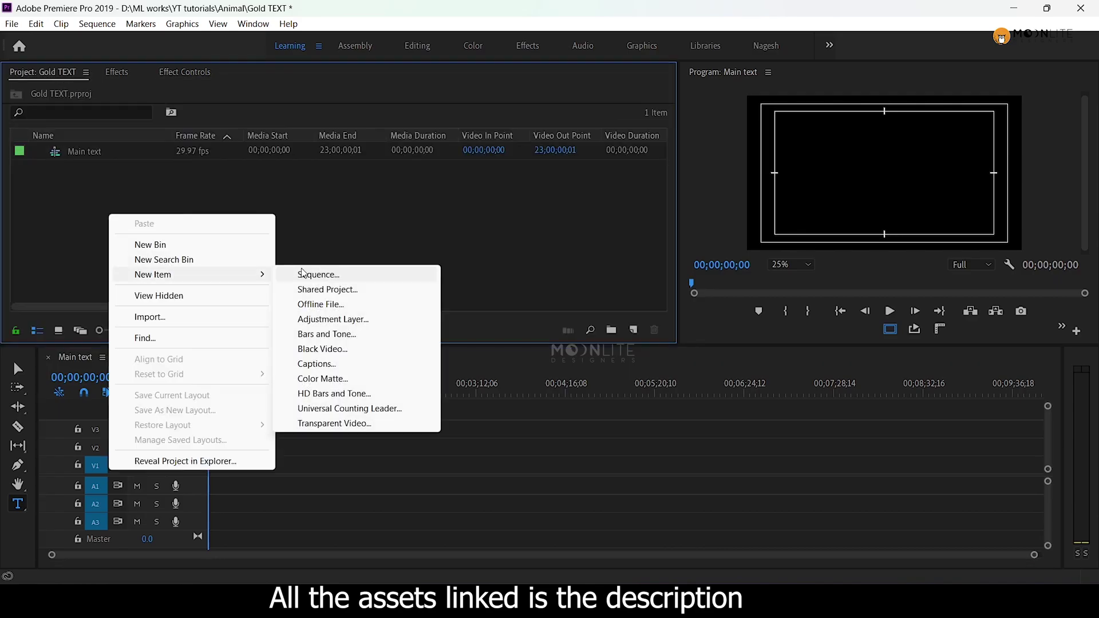
pyautogui.click(322, 378)
pyautogui.click(573, 347)
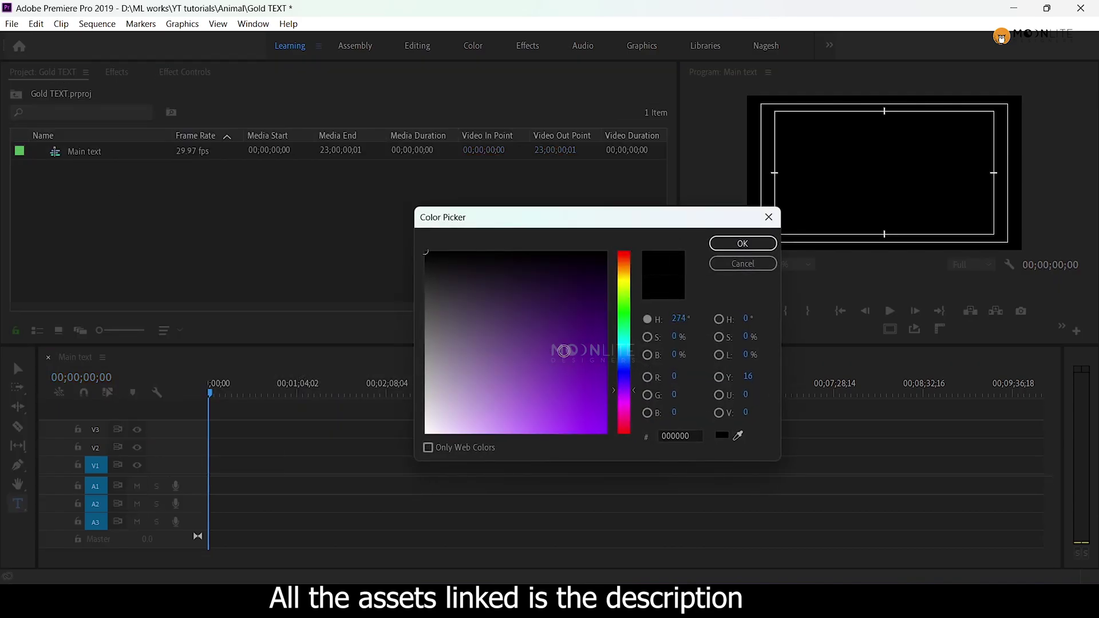
pyautogui.moveTo(564, 350); pyautogui.dragTo(590, 274)
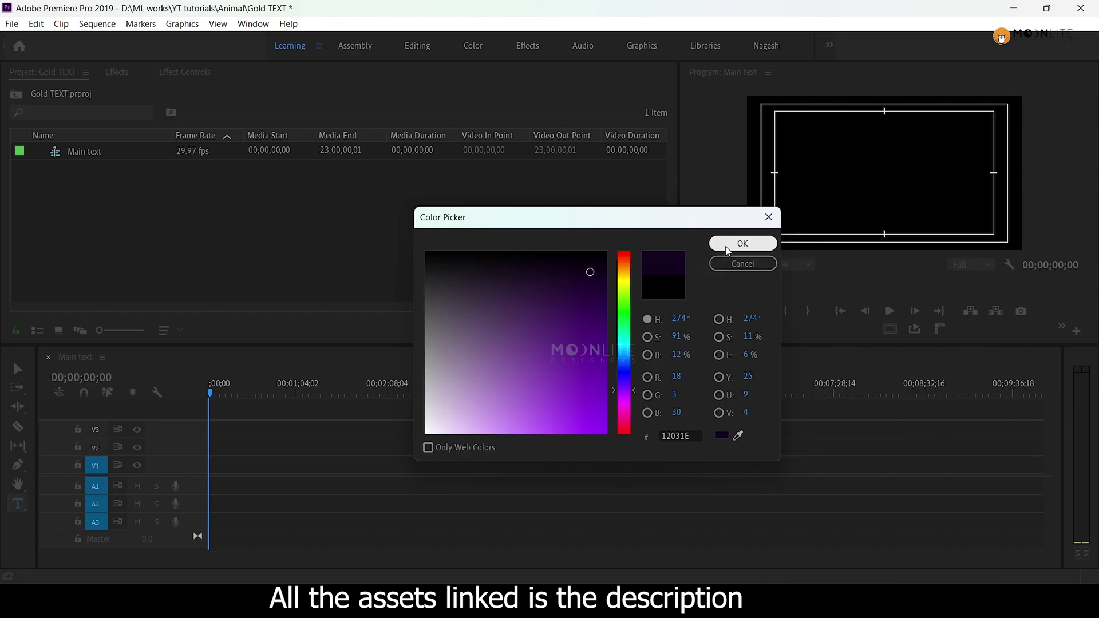
pyautogui.click(742, 244)
pyautogui.write('BG')
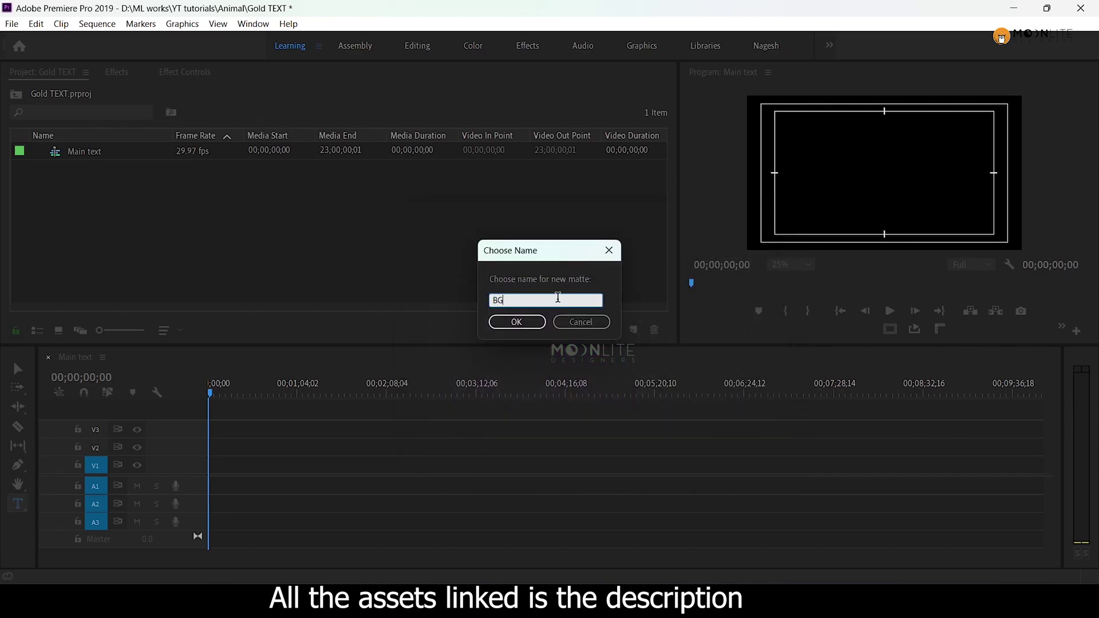
pyautogui.press('Return')
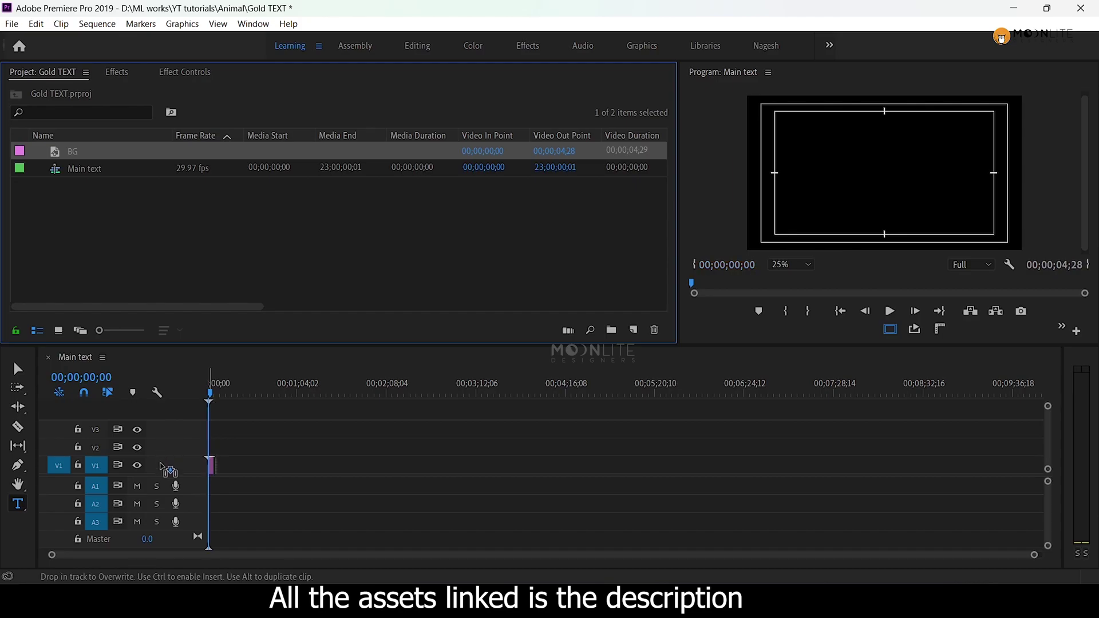
pyautogui.moveTo(88, 160); pyautogui.dragTo(223, 461)
# Add a bold white ANIMAL title on V2 and extend it to end with BG.
pyautogui.press('\\')
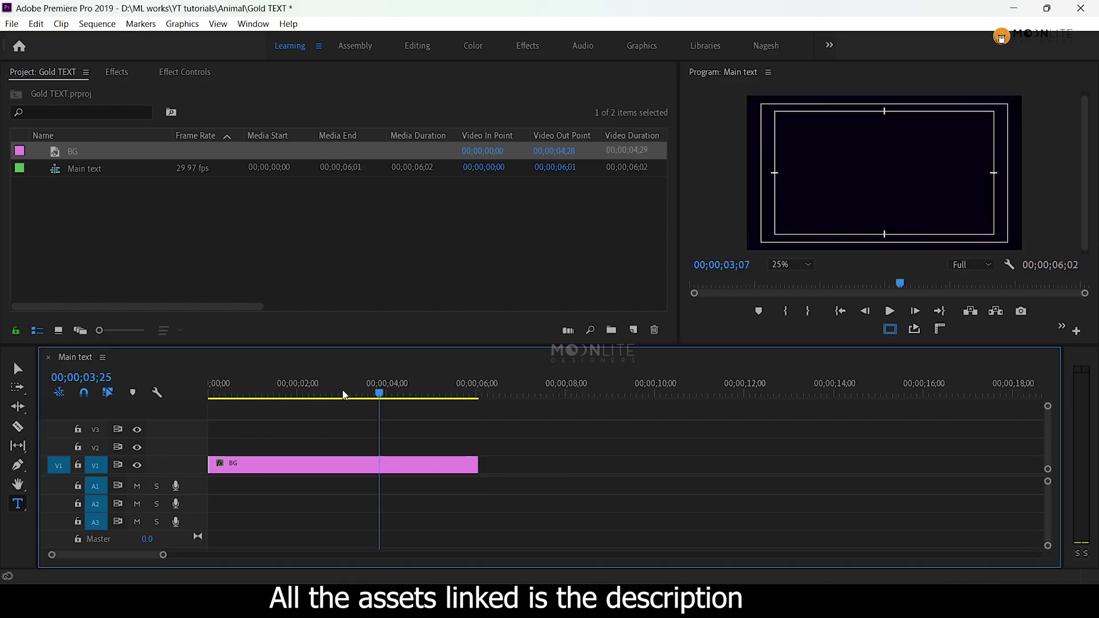
pyautogui.click(17, 504)
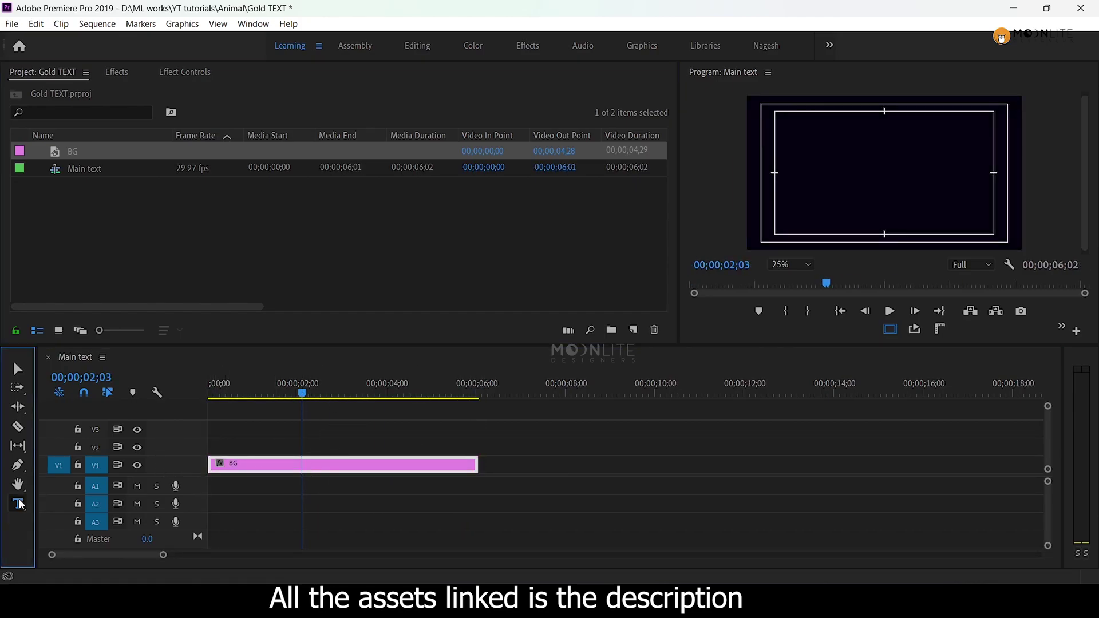
pyautogui.click(854, 174)
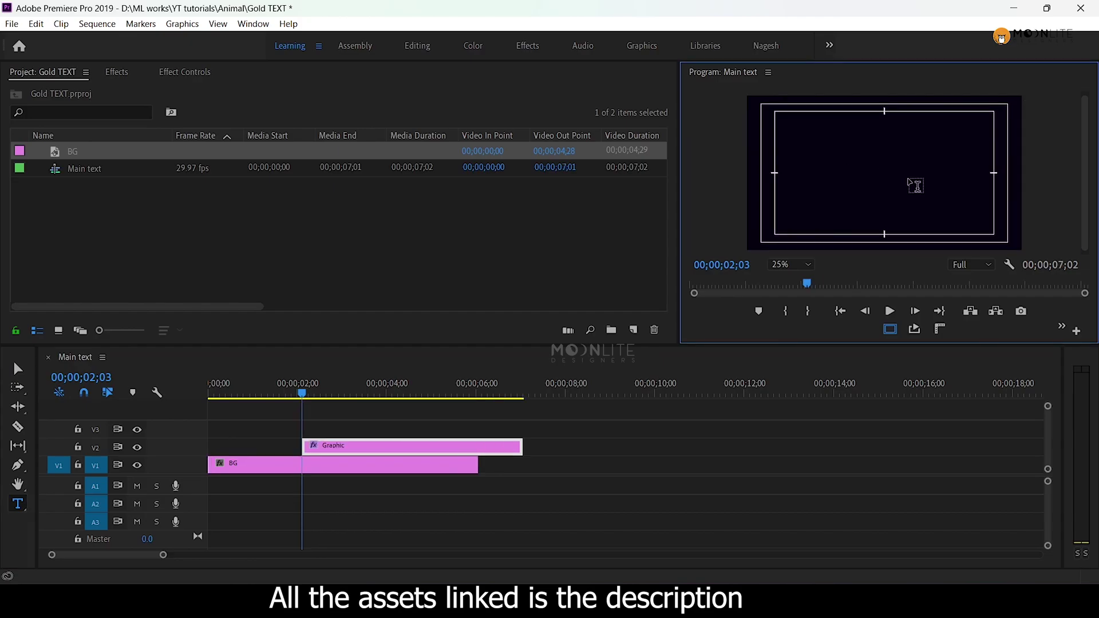
pyautogui.write('ANIMAL')
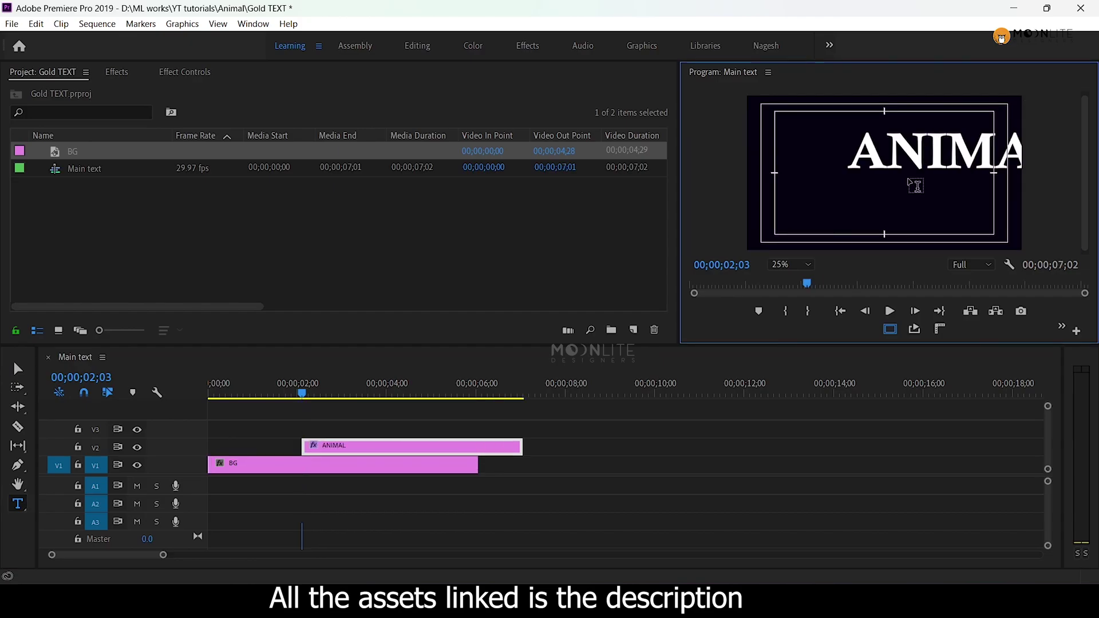
pyautogui.click(181, 75)
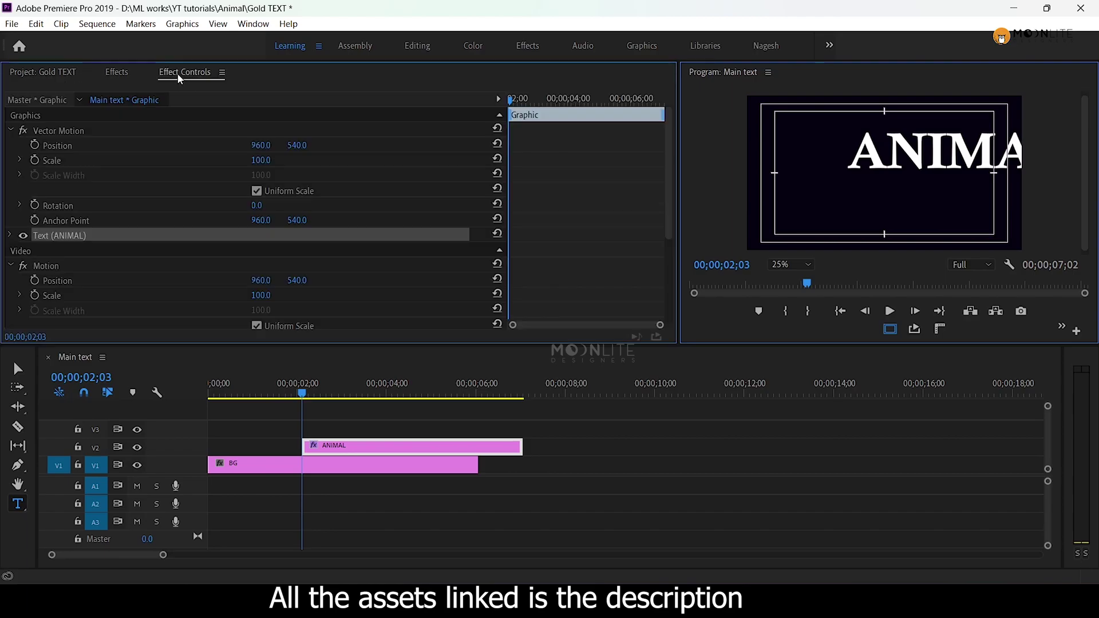
pyautogui.click(13, 235)
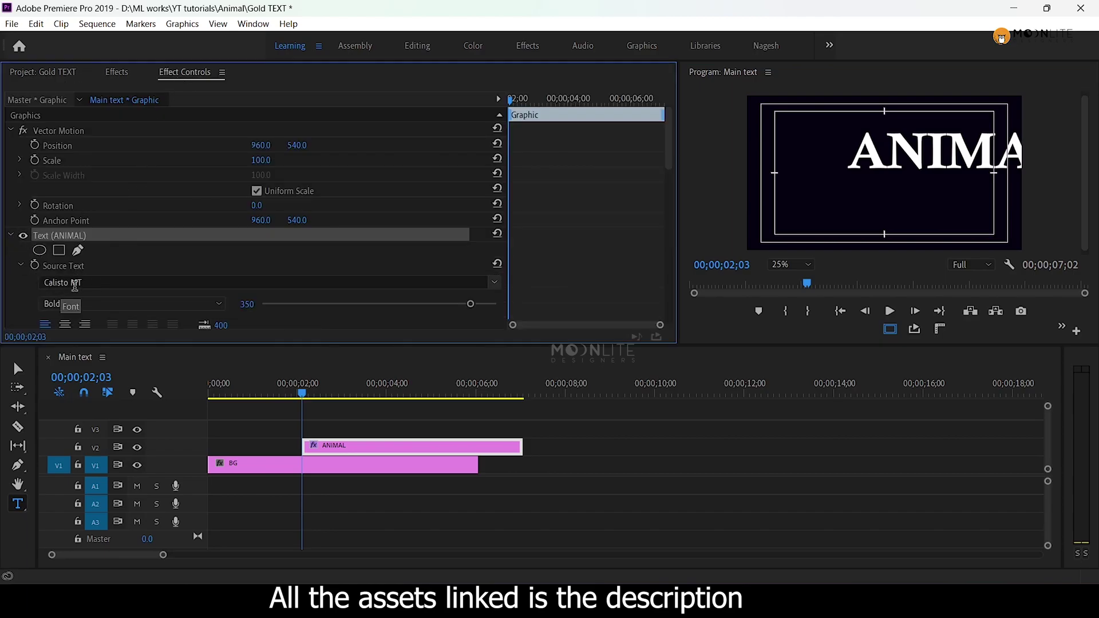
pyautogui.scroll(-3, 74, 283)
pyautogui.scroll(-5, 433, 213)
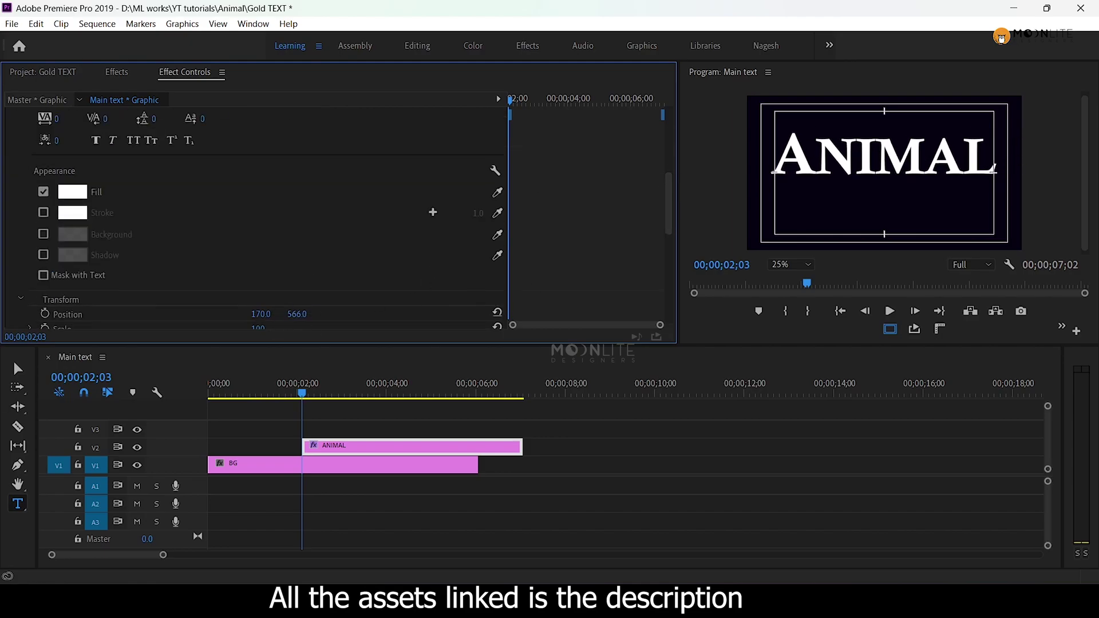
pyautogui.moveTo(361, 448); pyautogui.dragTo(265, 459)
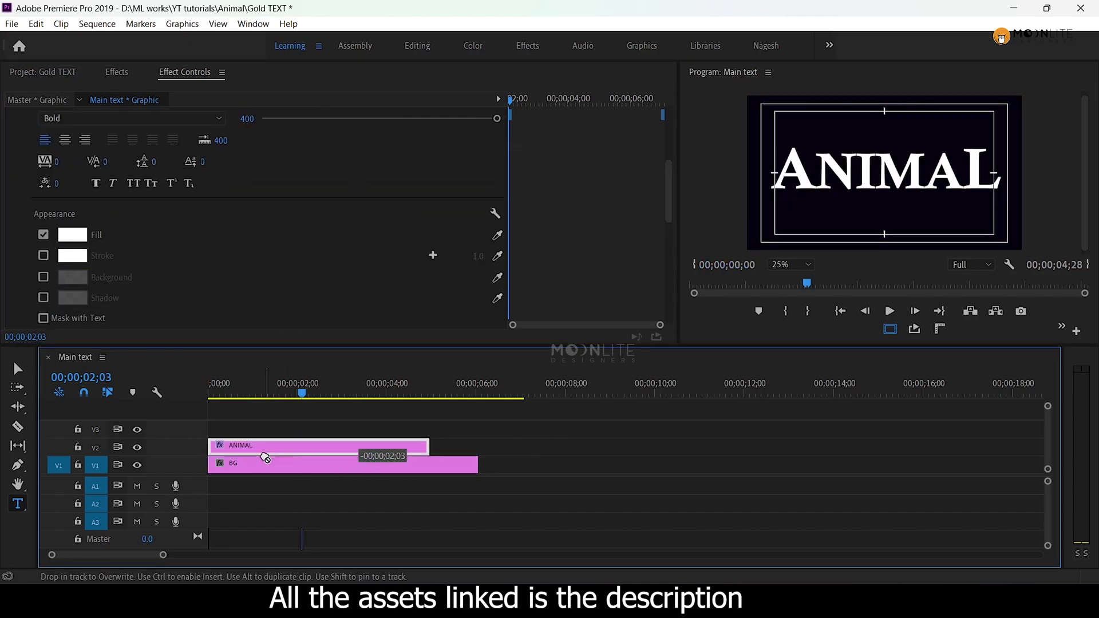
pyautogui.moveTo(427, 446); pyautogui.dragTo(477, 445)
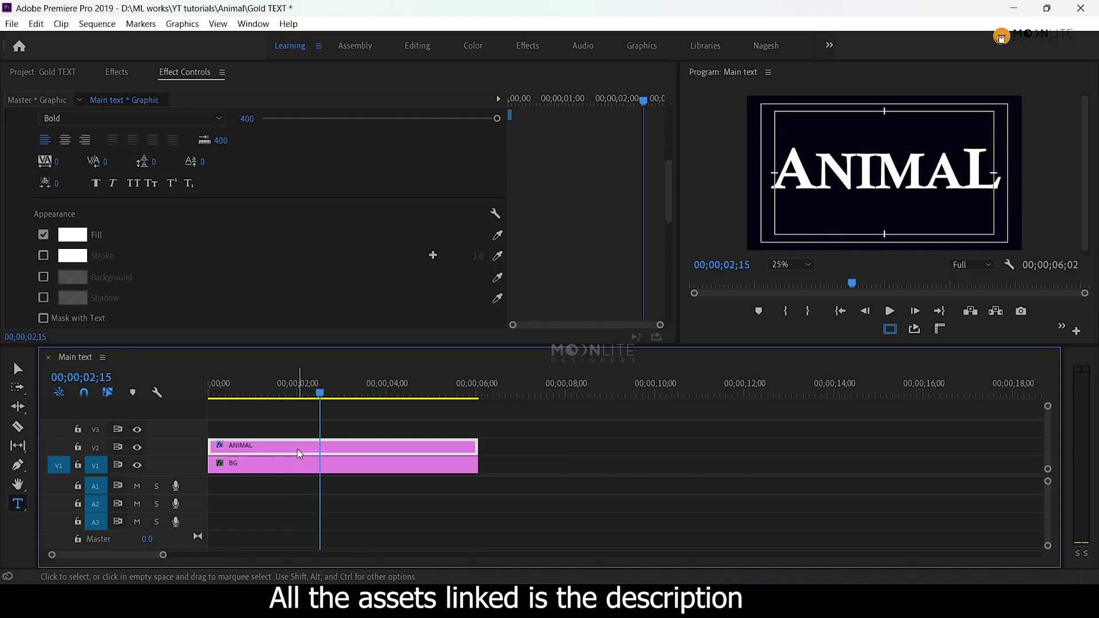
# Apply Bevel Alpha to the ANIMAL clip and set Edge Thickness to 10.
pyautogui.click(116, 72)
pyautogui.click(77, 91)
pyautogui.write('bevel a')
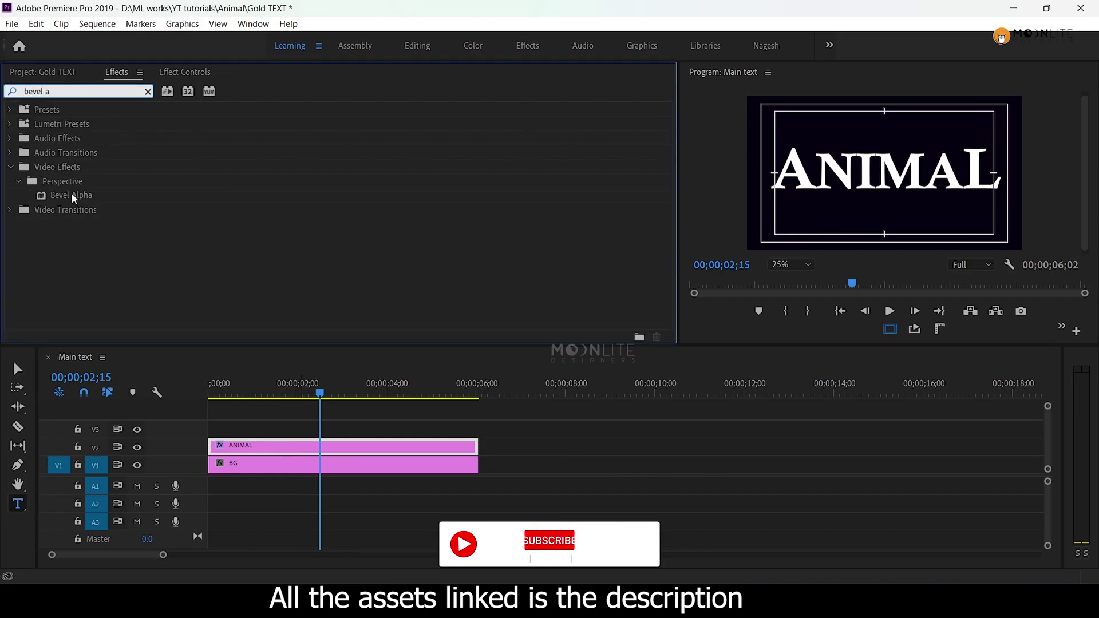
pyautogui.moveTo(73, 195); pyautogui.dragTo(266, 446)
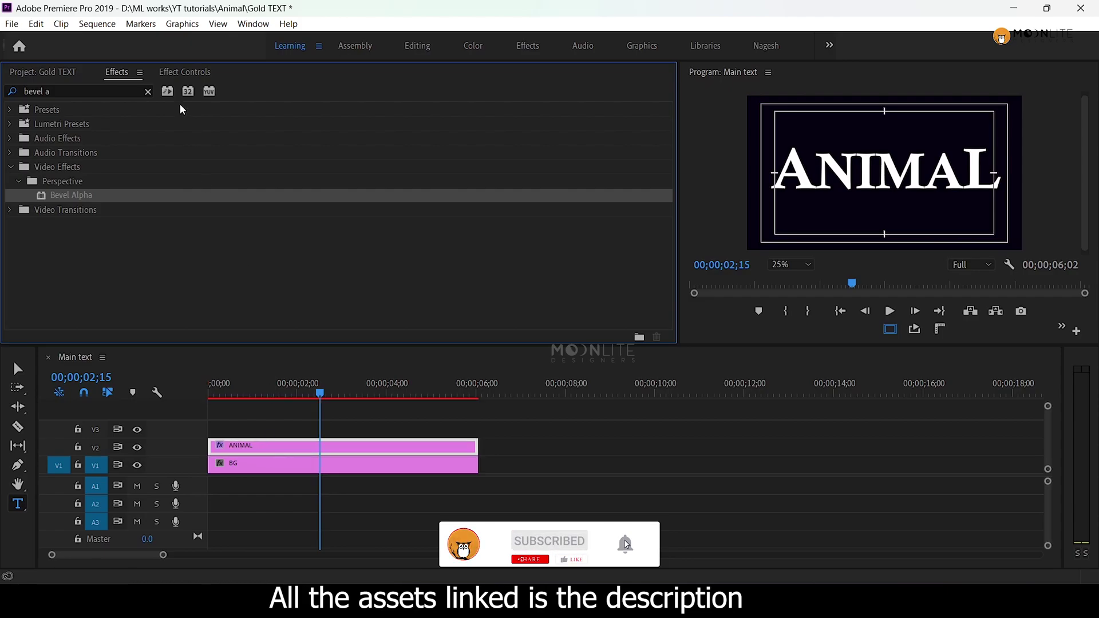
pyautogui.click(185, 72)
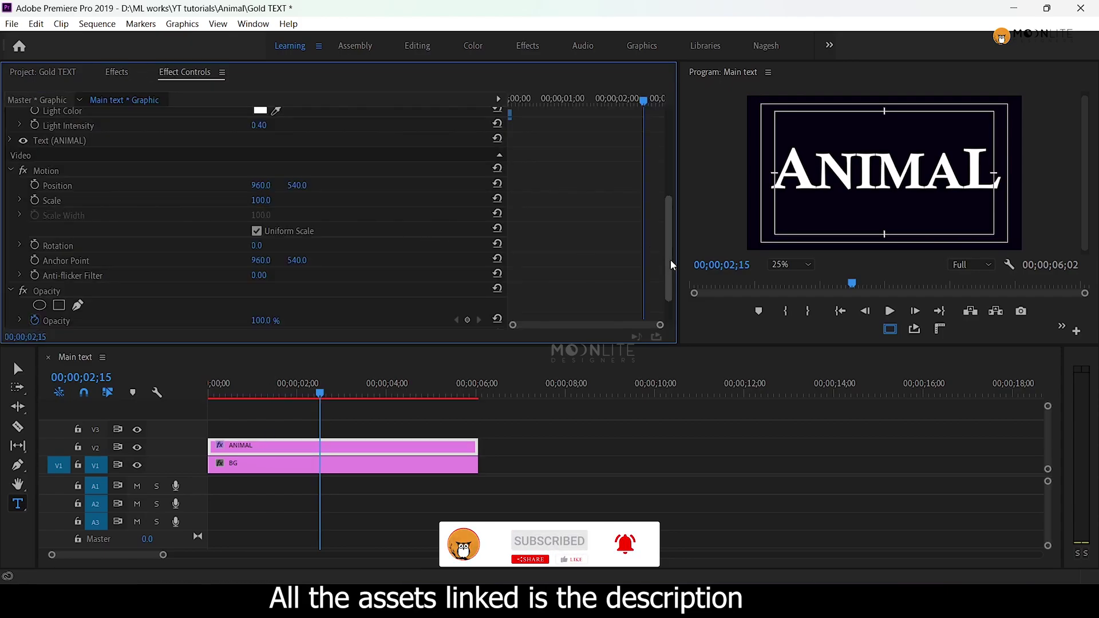
pyautogui.scroll(1, 661, 257)
pyautogui.scroll(2, 660, 258)
pyautogui.scroll(1, 515, 244)
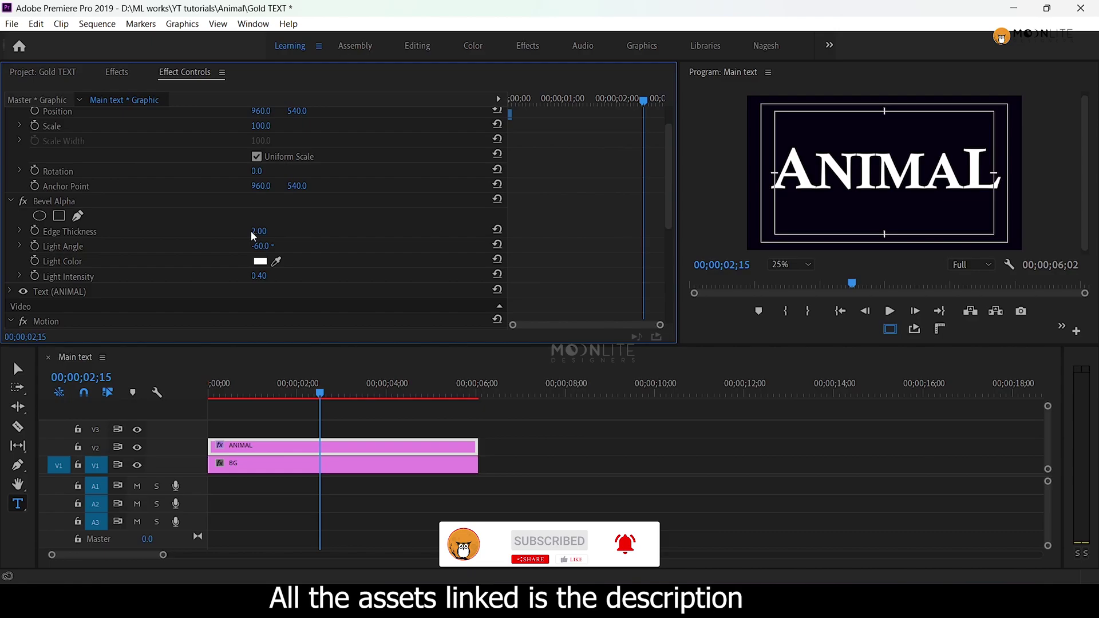
pyautogui.click(64, 202)
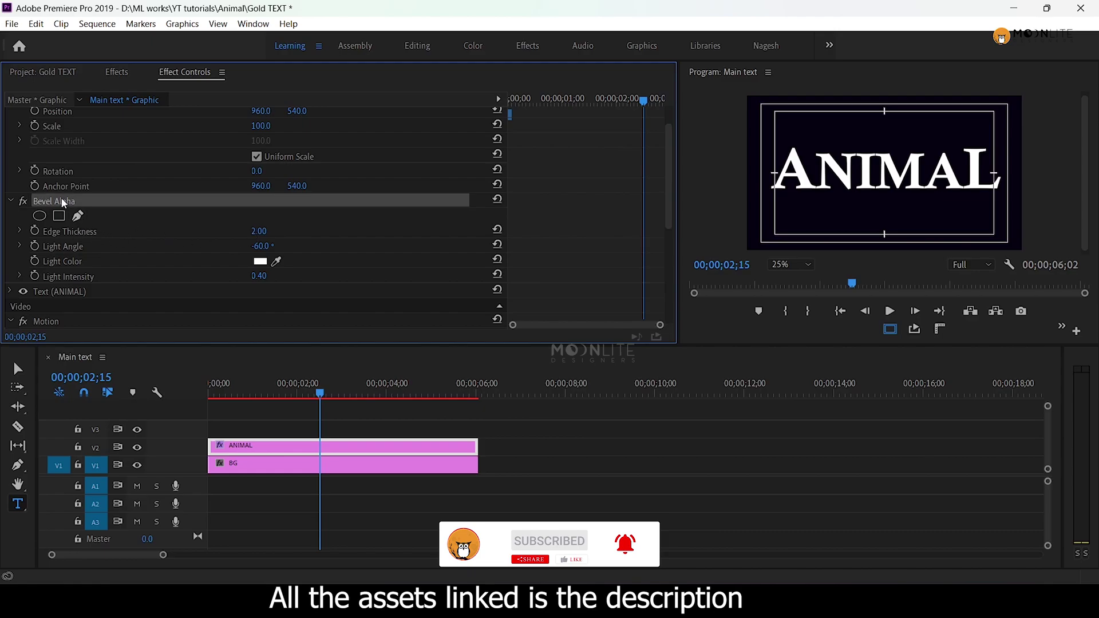
pyautogui.click(71, 231)
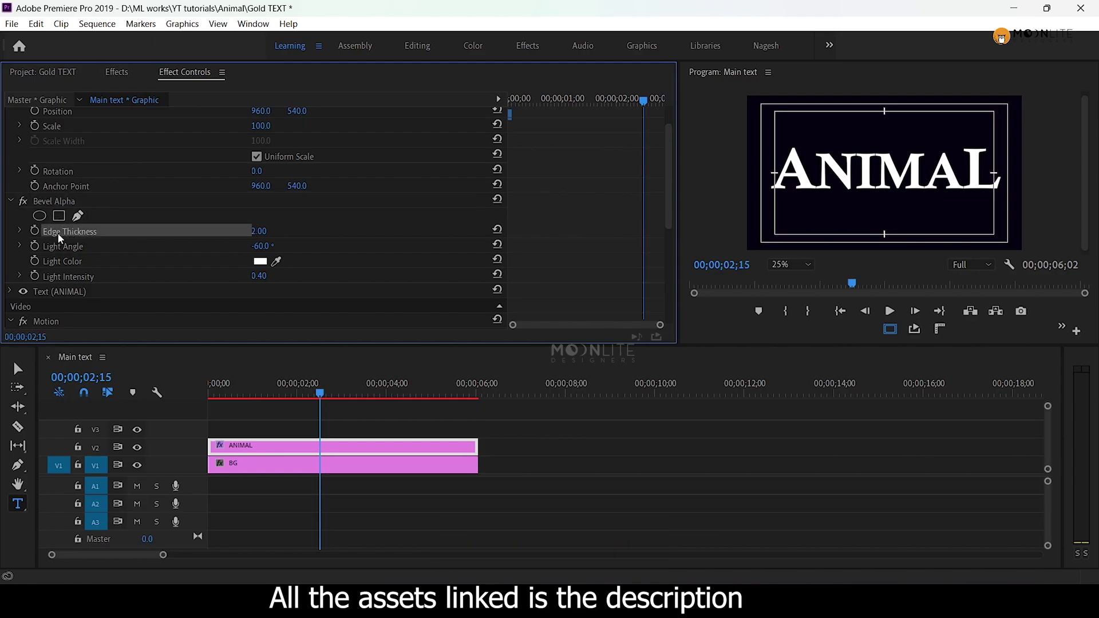
pyautogui.click(263, 232)
pyautogui.write('10')
pyautogui.press('Return')
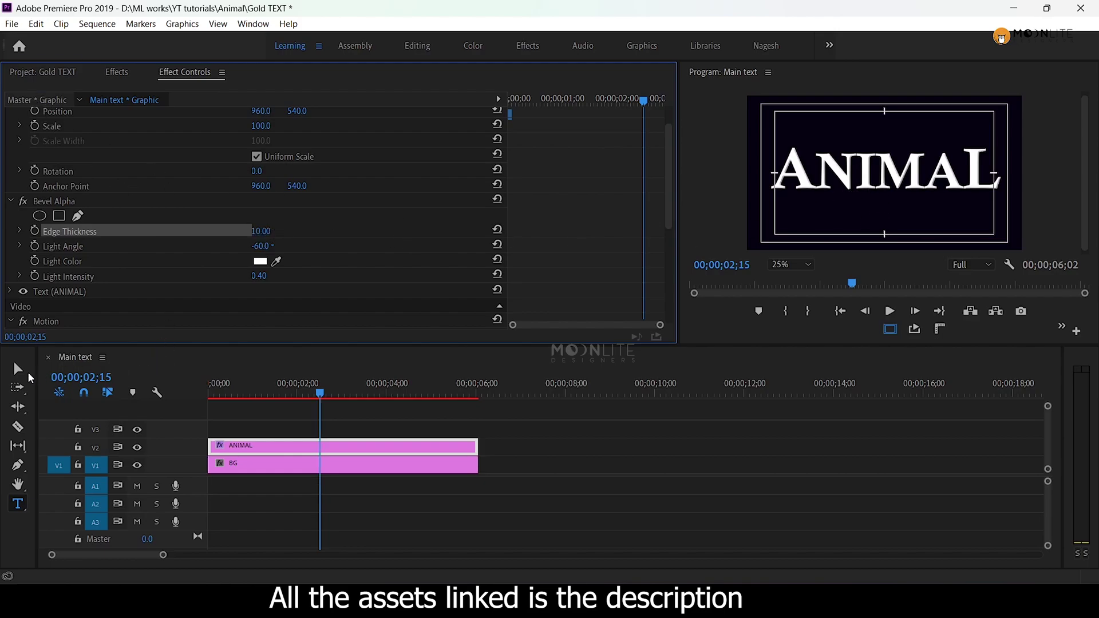
# Check the bevel at 100% monitor zoom, return to Fit, and reselect ANIMAL.
pyautogui.press('v')
pyautogui.click(790, 265)
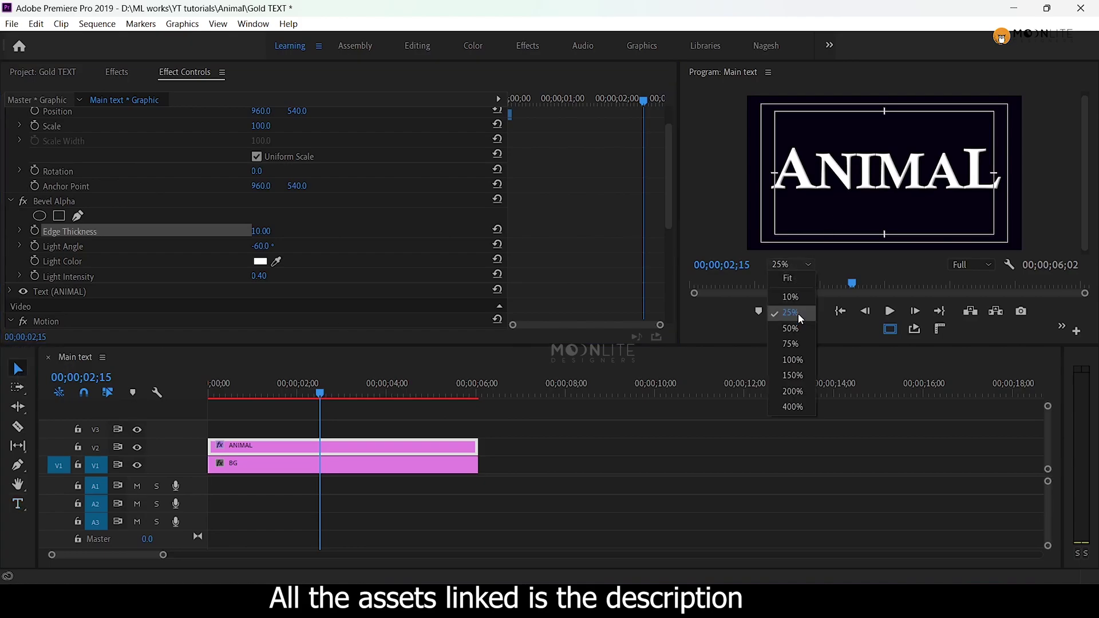
pyautogui.click(793, 360)
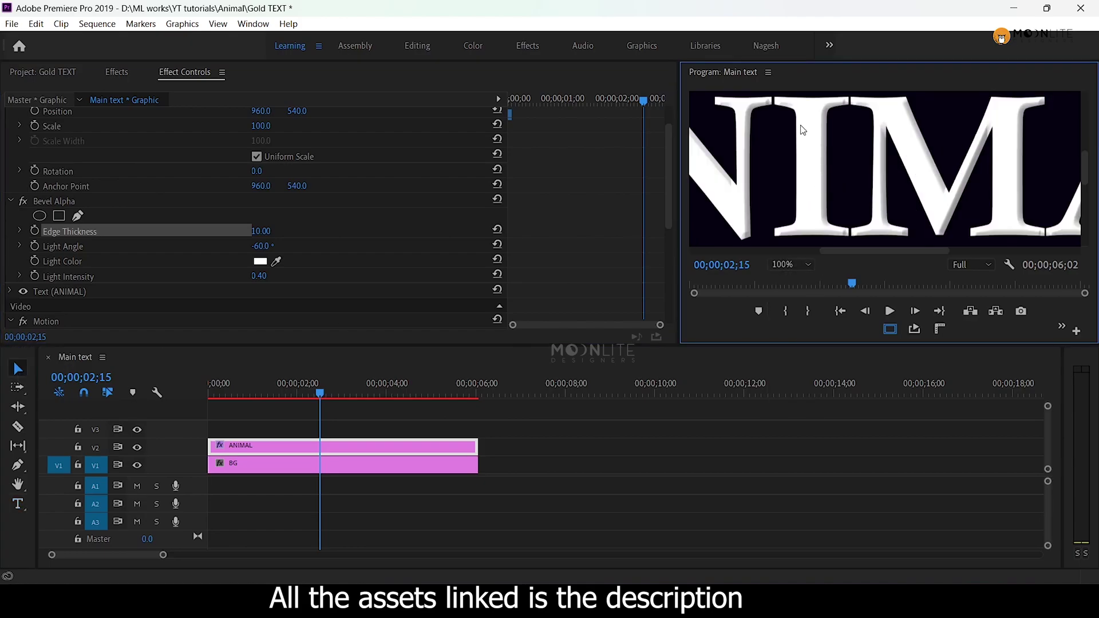
pyautogui.click(795, 263)
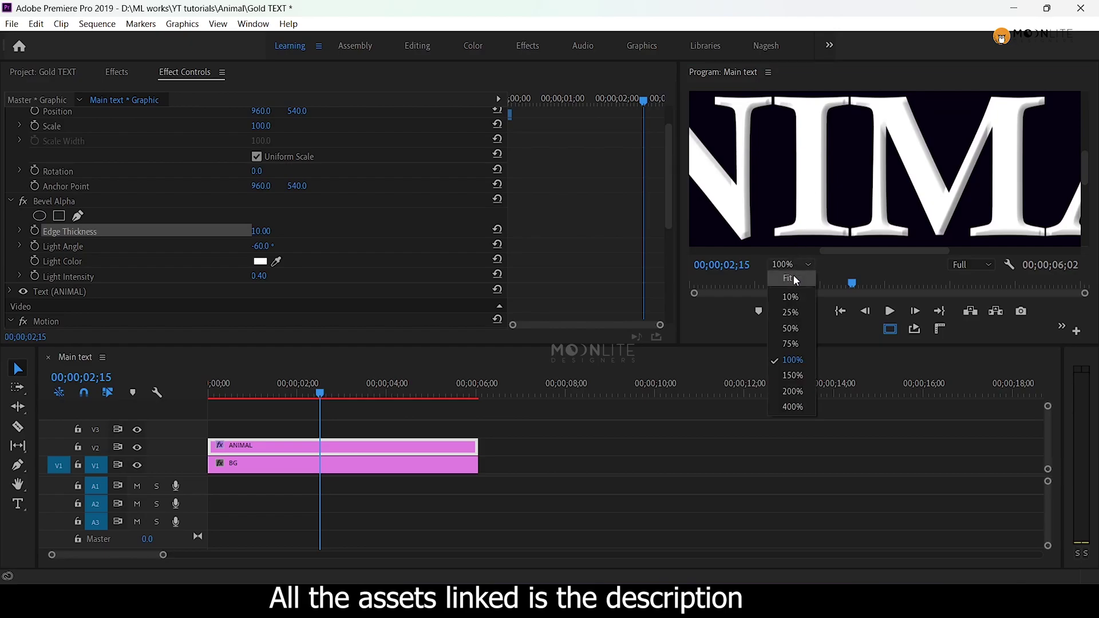
pyautogui.click(301, 429)
# Add an adjustment layer on V3 above ANIMAL, extended to match the other clips.
pyautogui.click(276, 446)
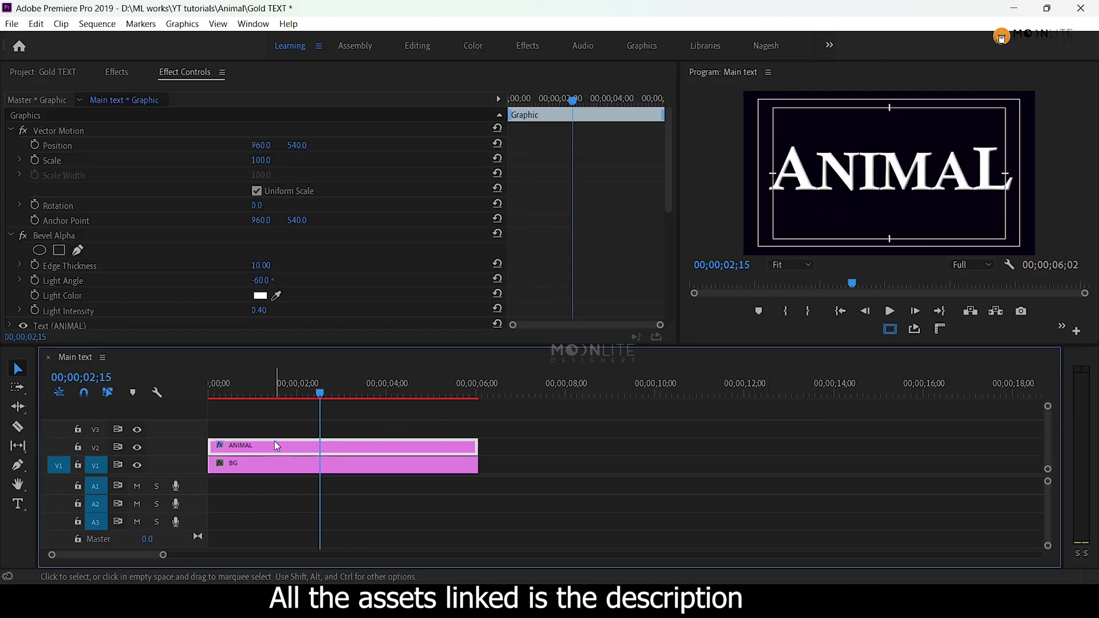
pyautogui.click(264, 429)
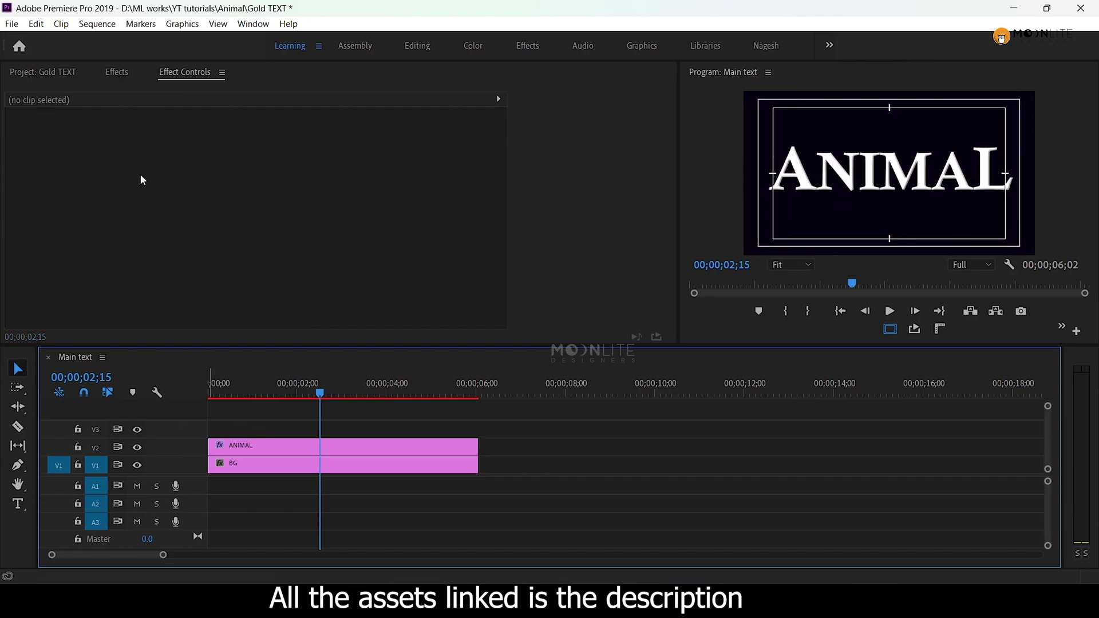
pyautogui.click(44, 73)
pyautogui.rightClick(79, 219)
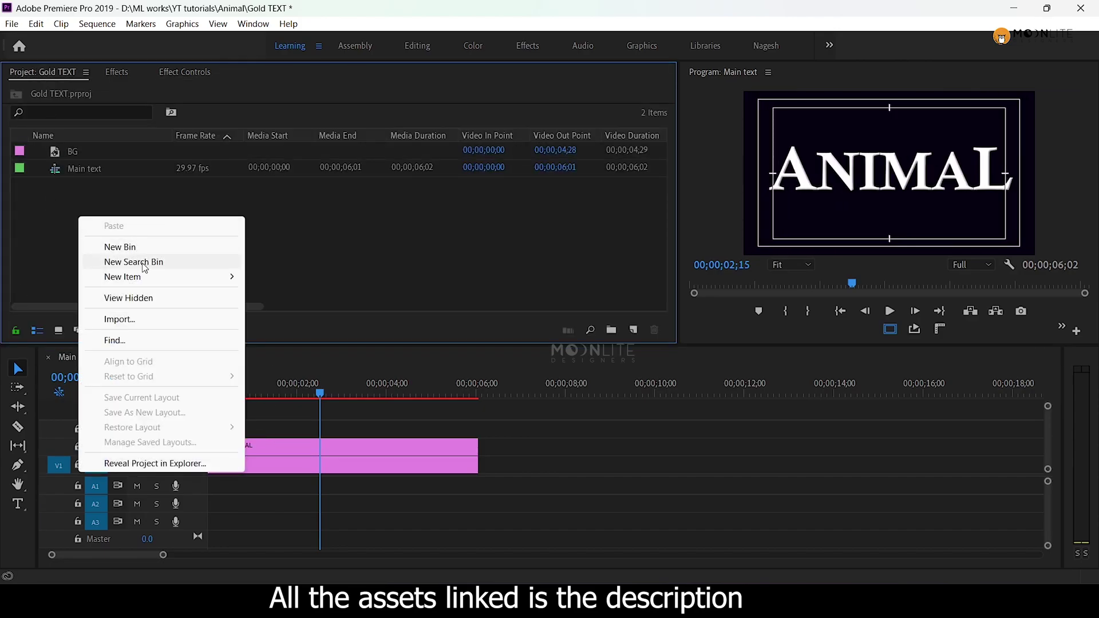
pyautogui.click(303, 321)
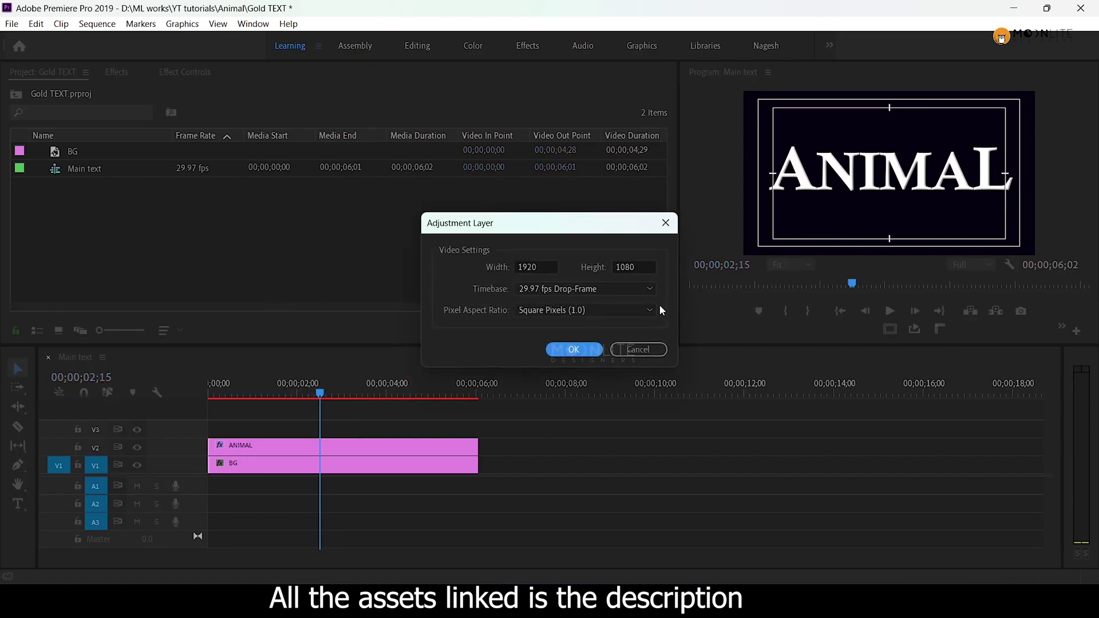
pyautogui.click(583, 351)
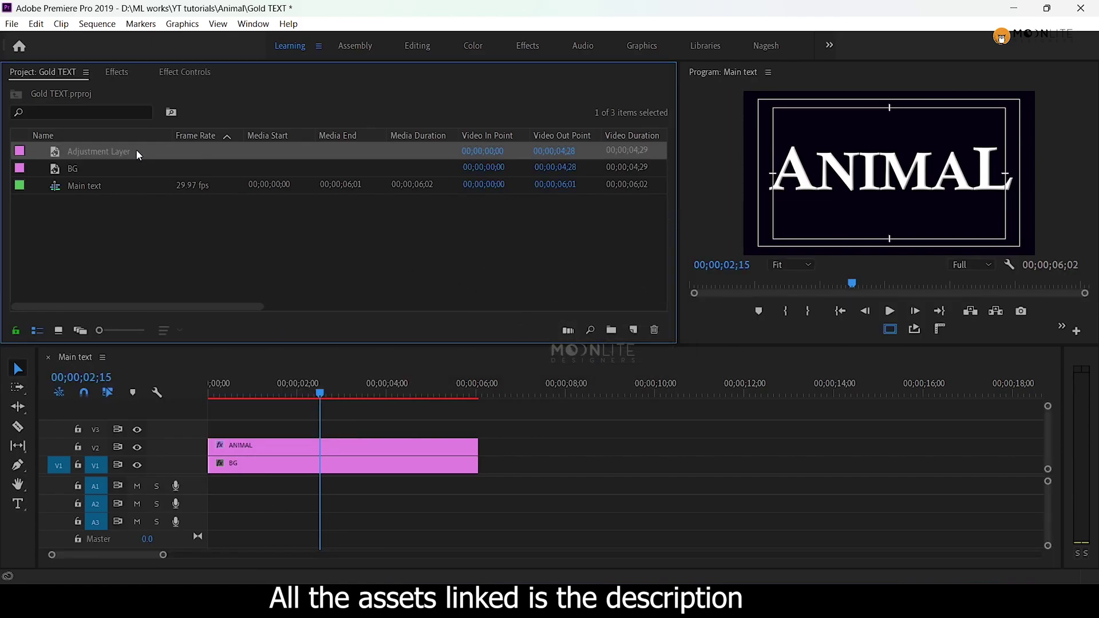
pyautogui.moveTo(137, 153); pyautogui.dragTo(210, 429)
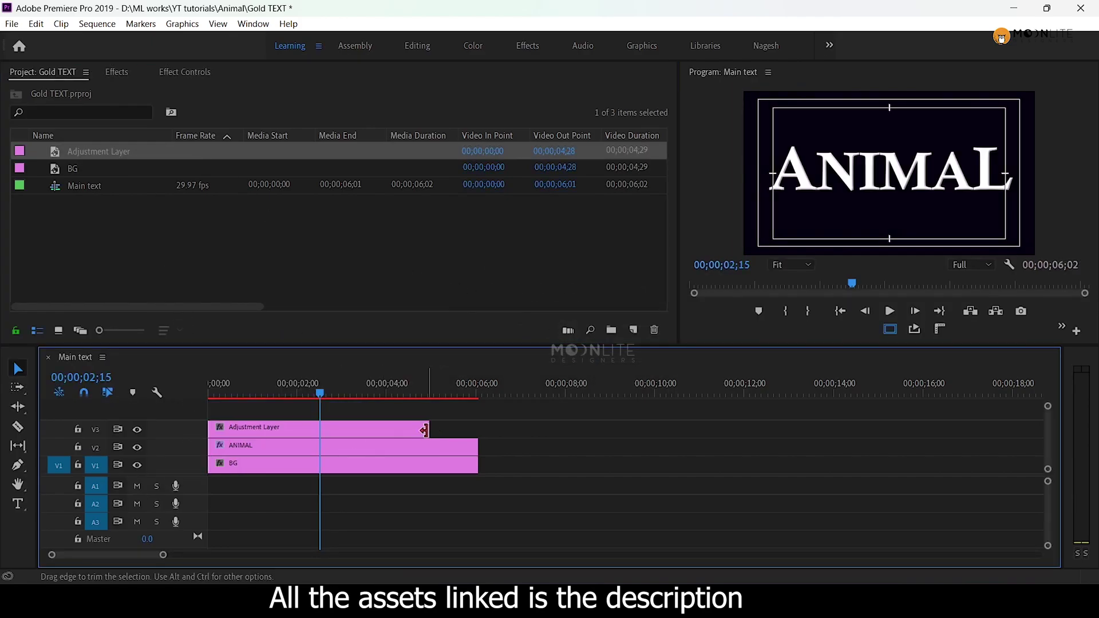
pyautogui.moveTo(424, 429); pyautogui.dragTo(478, 429)
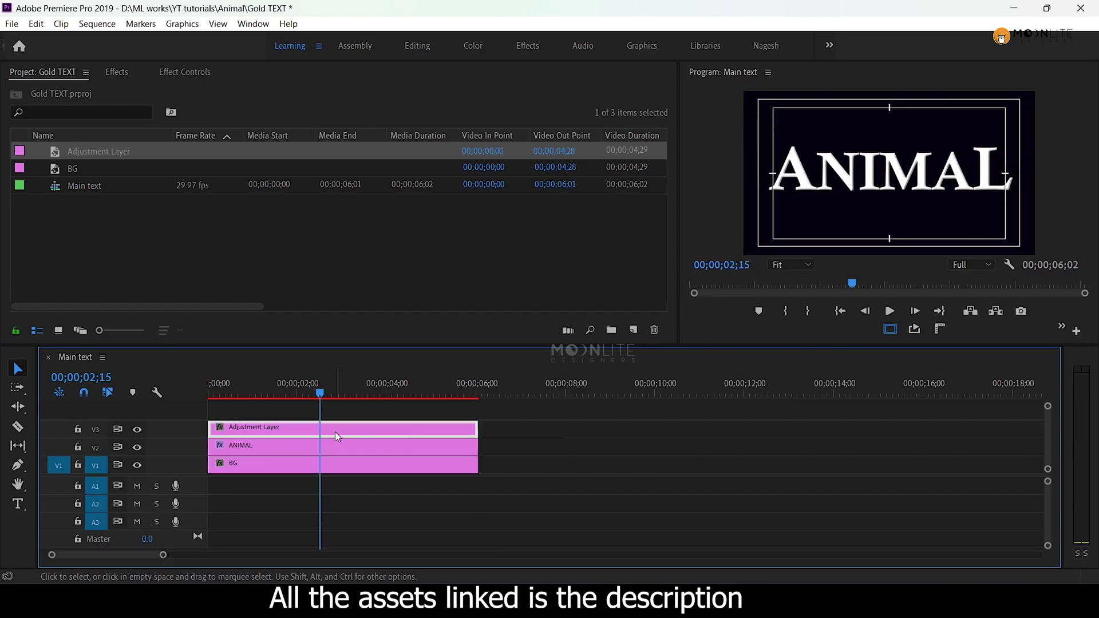
# Apply Lumetri Color to the adjustment layer and expand its Basic Correction section.
pyautogui.click(164, 74)
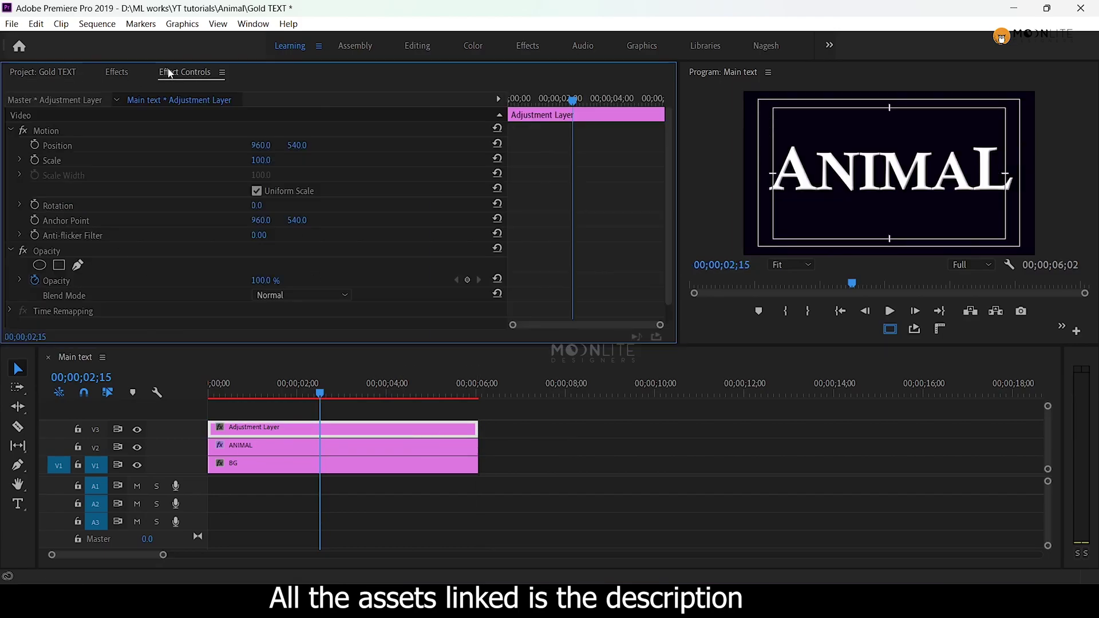
pyautogui.click(117, 73)
pyautogui.click(90, 92)
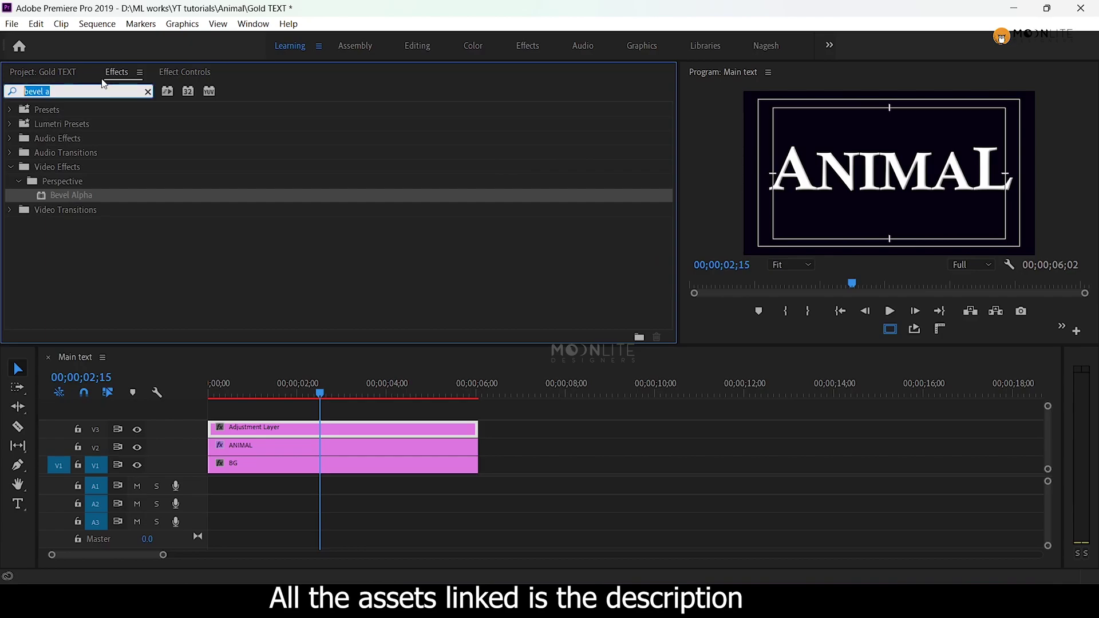
pyautogui.write('lumetri')
pyautogui.moveTo(74, 267); pyautogui.dragTo(246, 433)
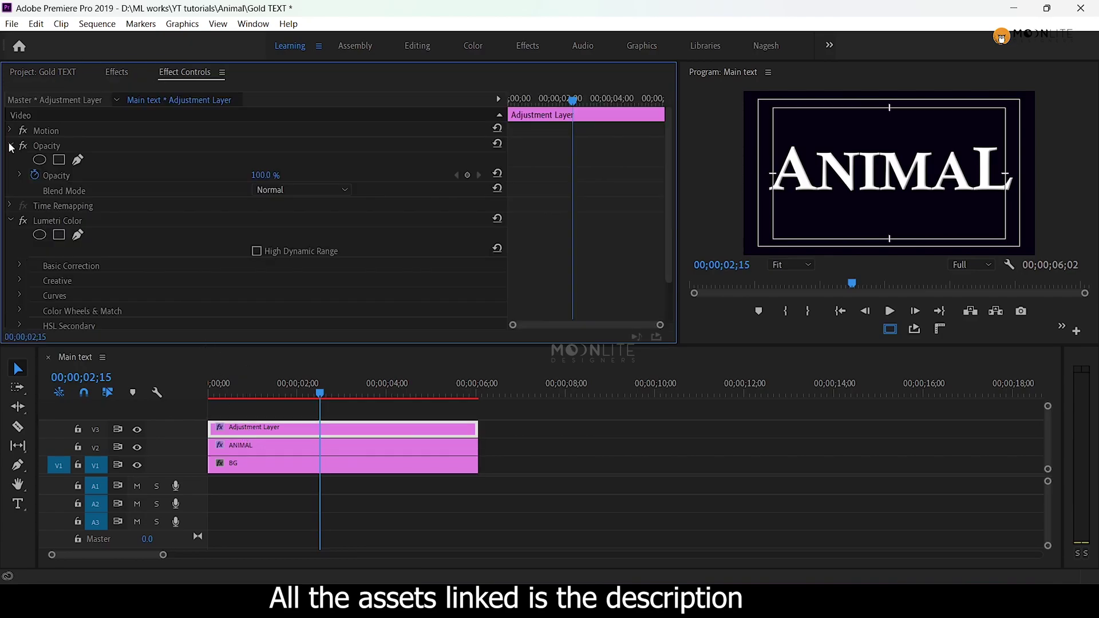
pyautogui.click(77, 181)
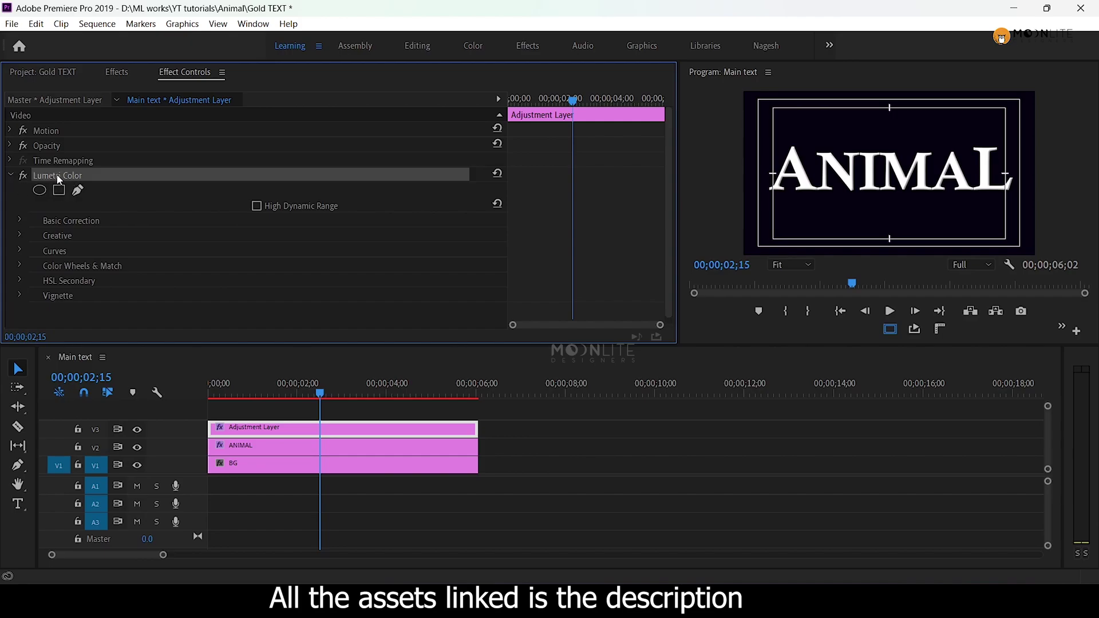
pyautogui.click(20, 221)
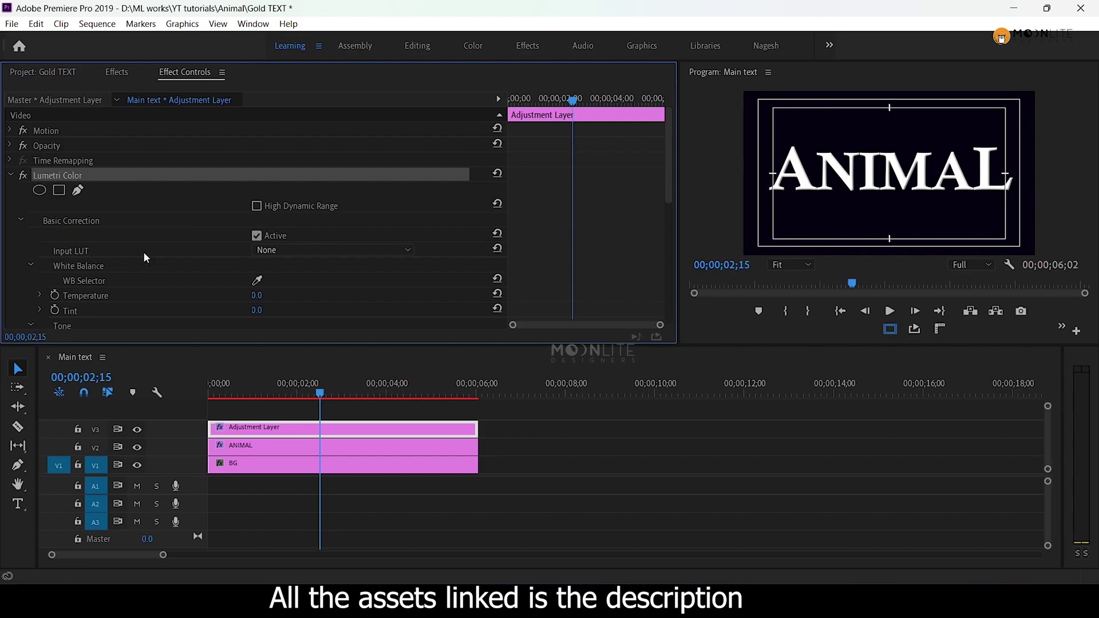
# Load Gold lut.CUBE as Lumetri's input LUT and move the playhead to 01;28.
pyautogui.click(294, 251)
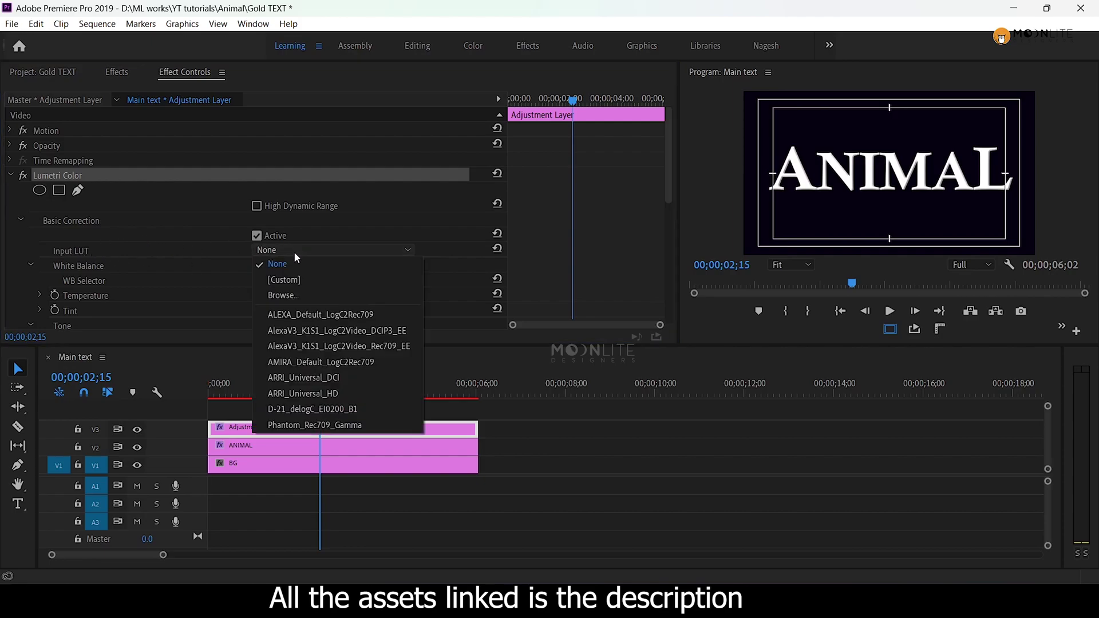
pyautogui.click(285, 295)
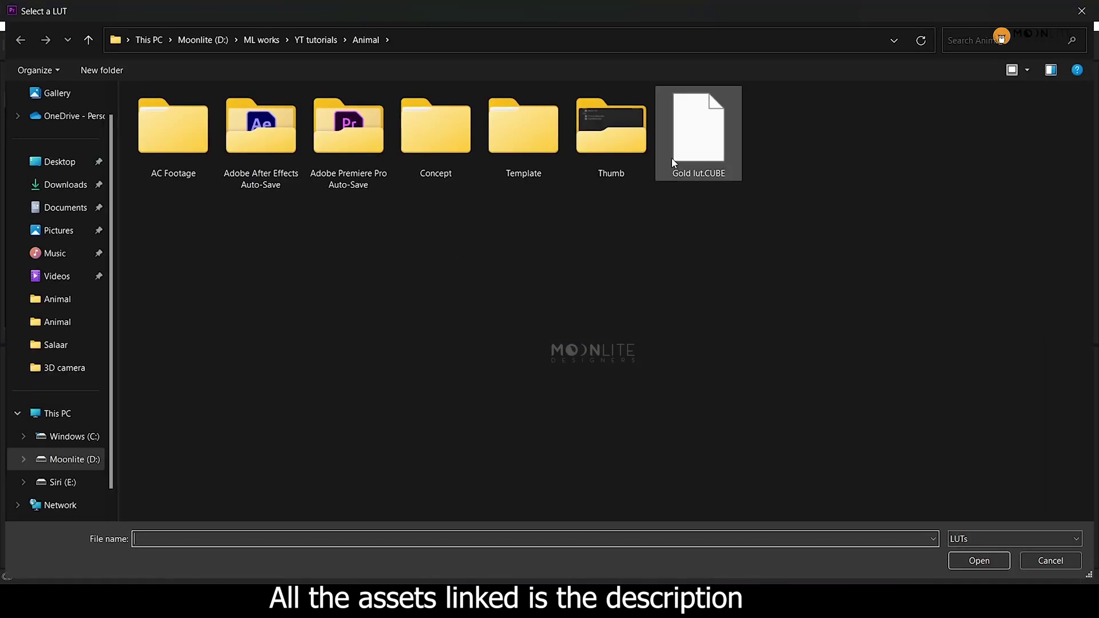
pyautogui.click(699, 149)
pyautogui.doubleClick(700, 149)
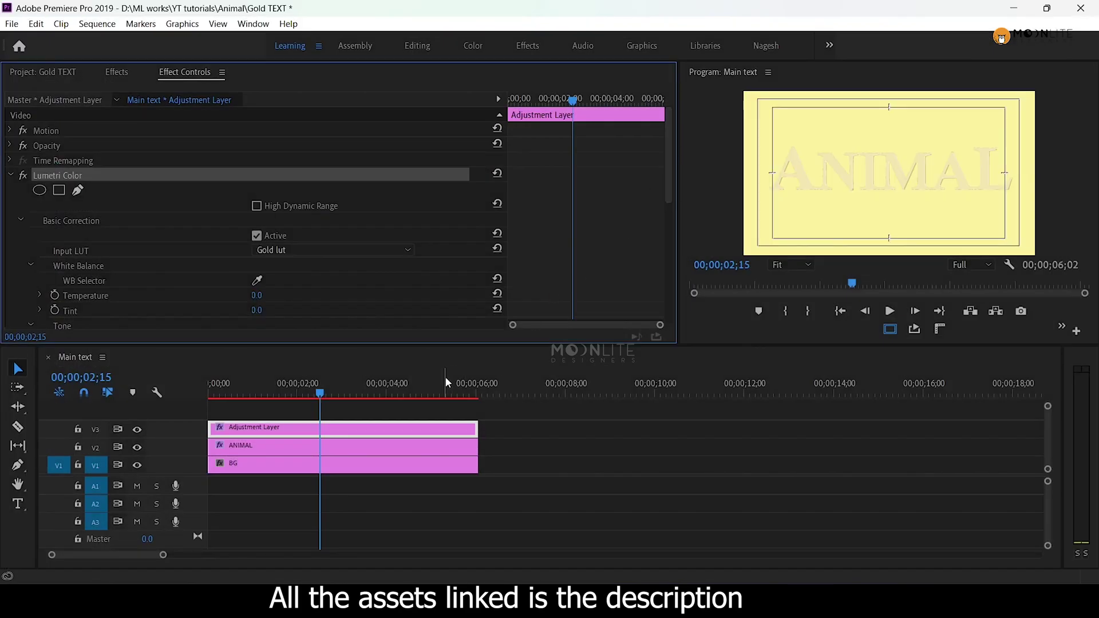
pyautogui.click(271, 415)
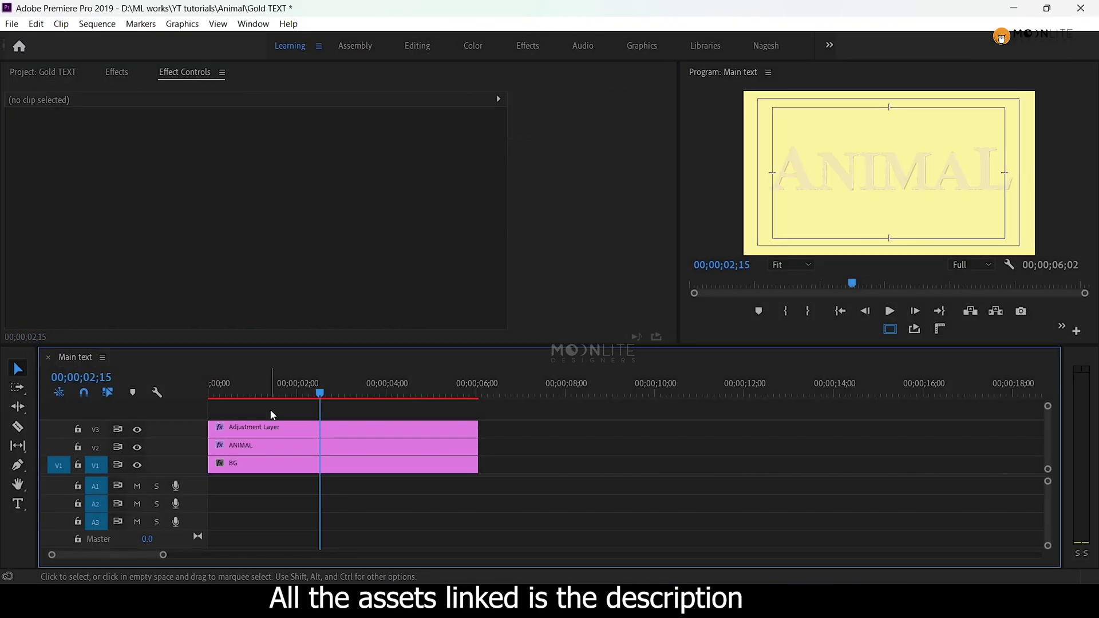
pyautogui.click(294, 390)
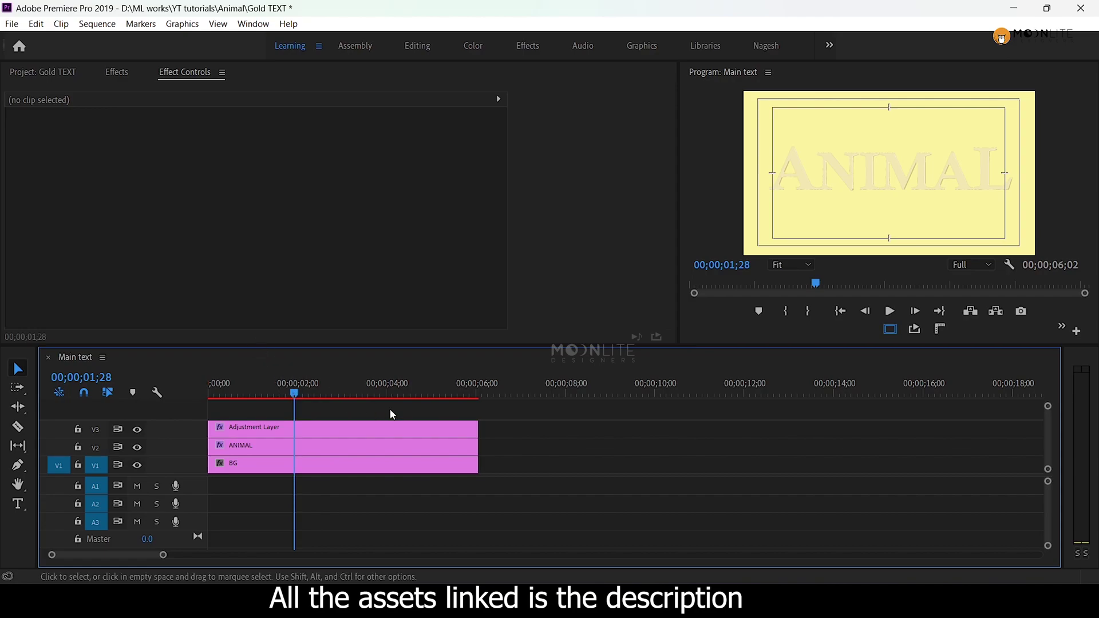
# Nest the BG, ANIMAL and adjustment layer clips into a sequence named 'text'.
pyautogui.moveTo(503, 424); pyautogui.dragTo(436, 452)
pyautogui.rightClick(434, 438)
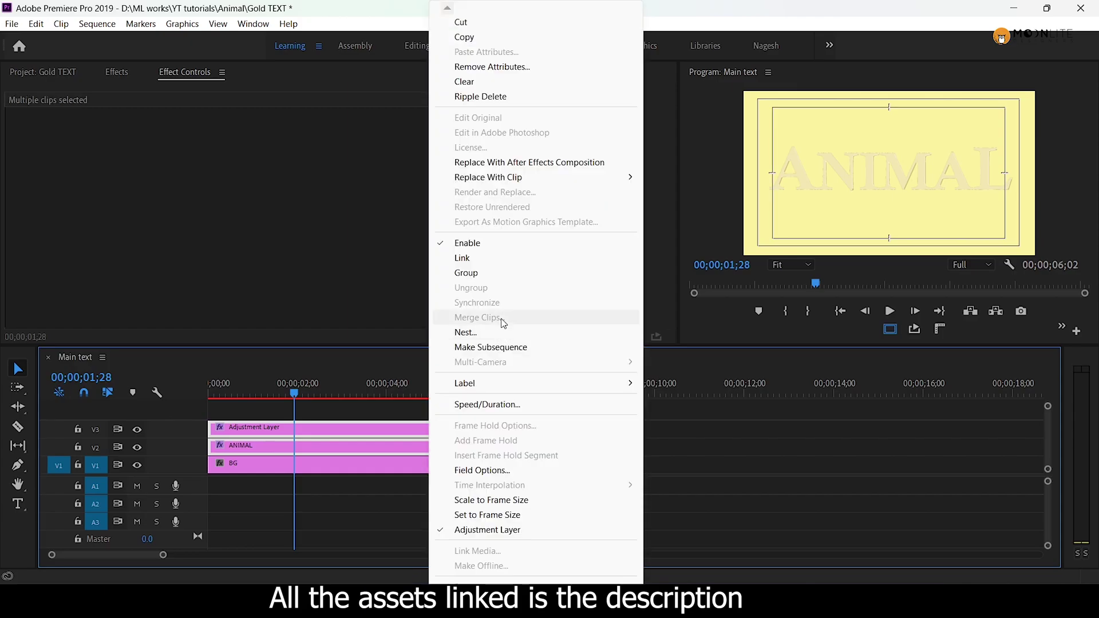
pyautogui.click(492, 336)
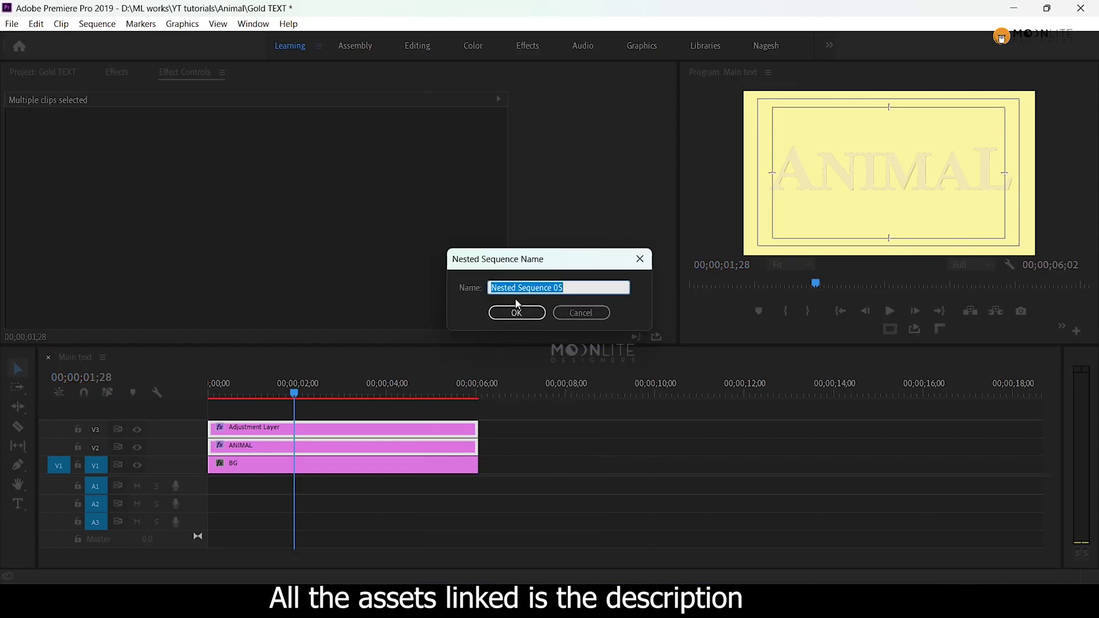
pyautogui.write('text')
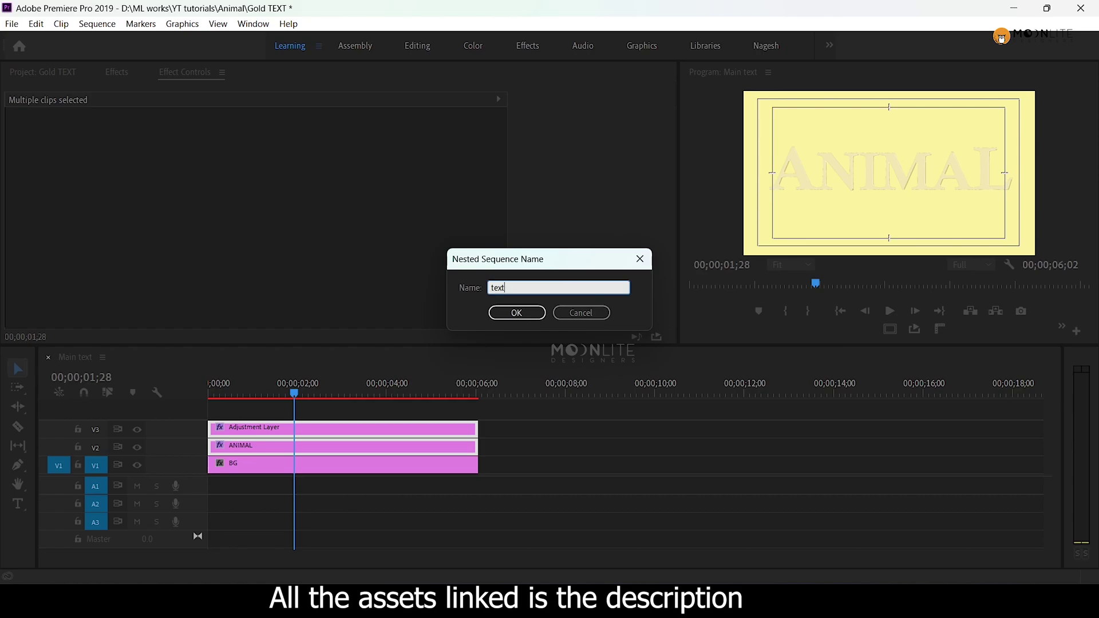
pyautogui.click(515, 312)
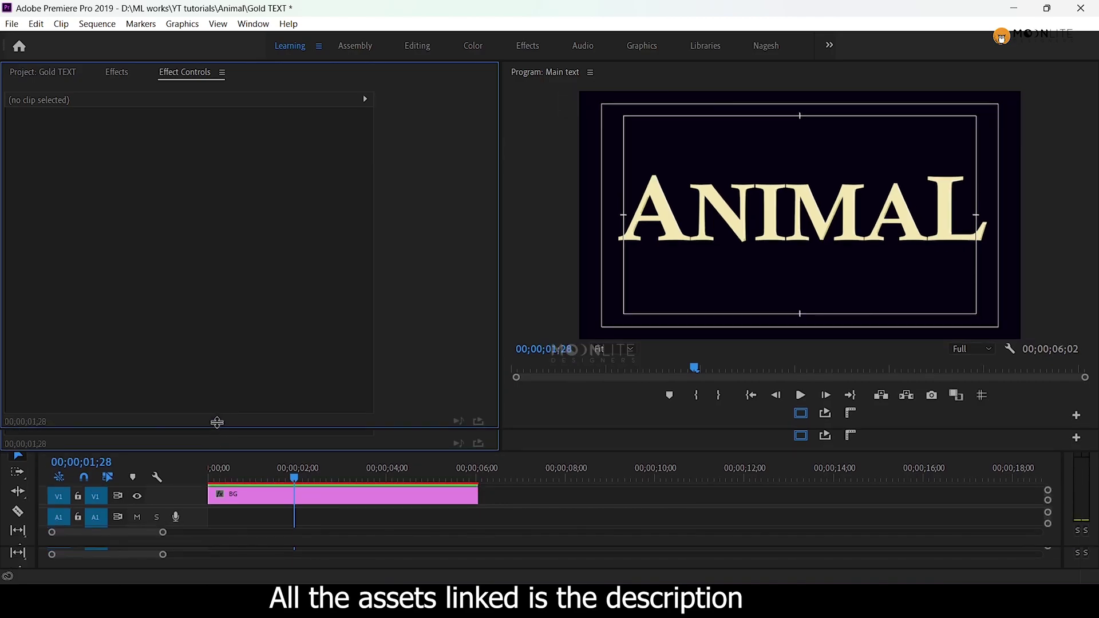
# Inside the text nest, change the ANIMAL fill to grey with brightness 50.
pyautogui.moveTo(208, 464); pyautogui.dragTo(211, 373)
pyautogui.doubleClick(247, 458)
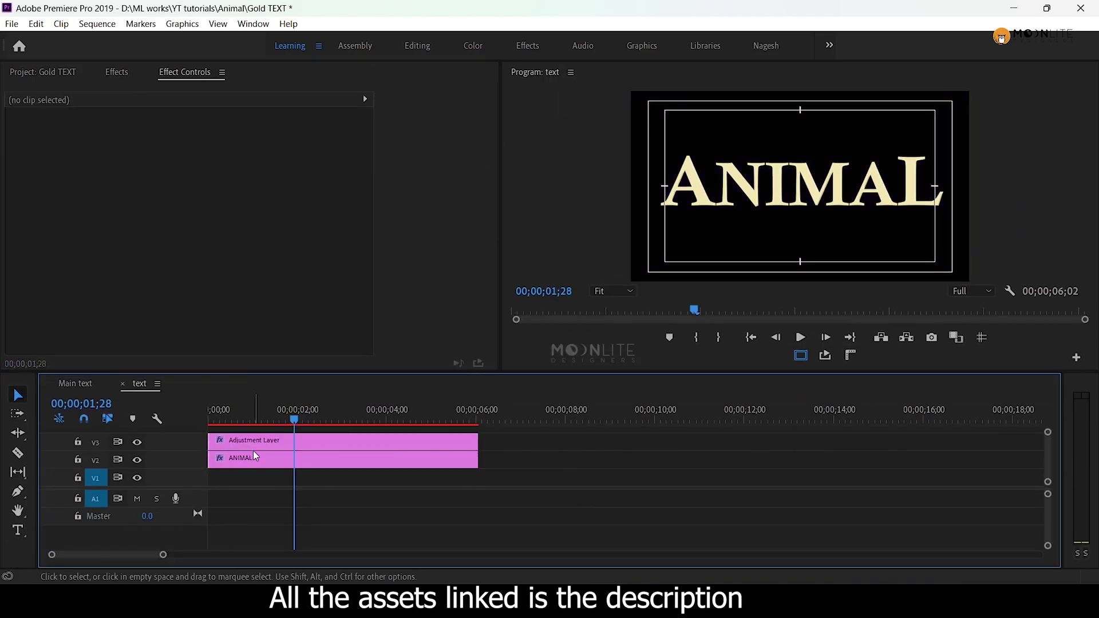
pyautogui.click(248, 456)
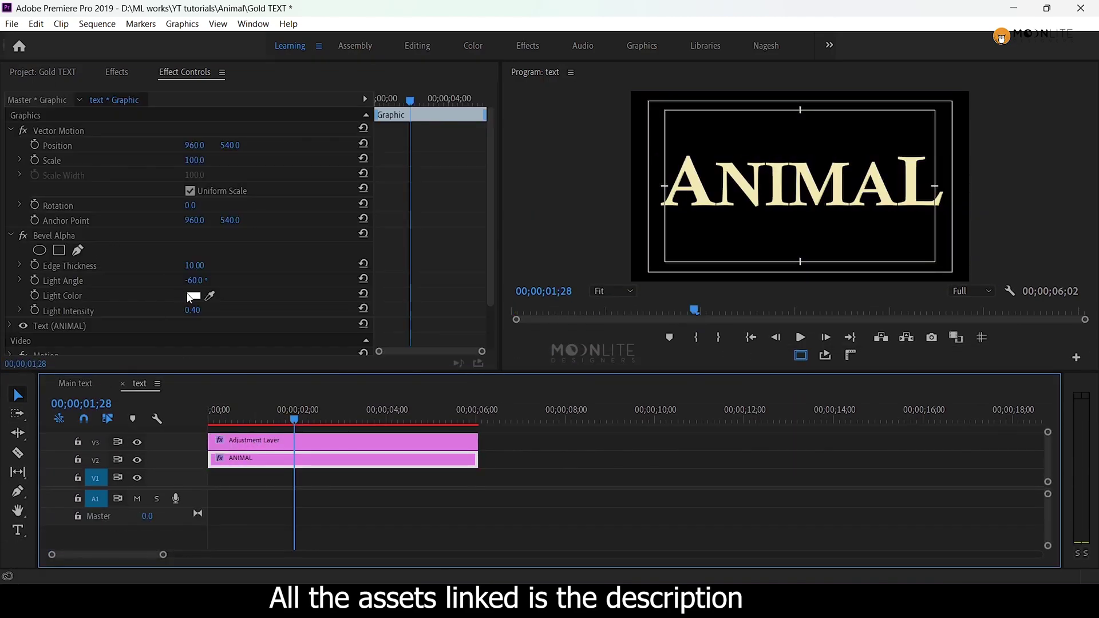
pyautogui.click(13, 235)
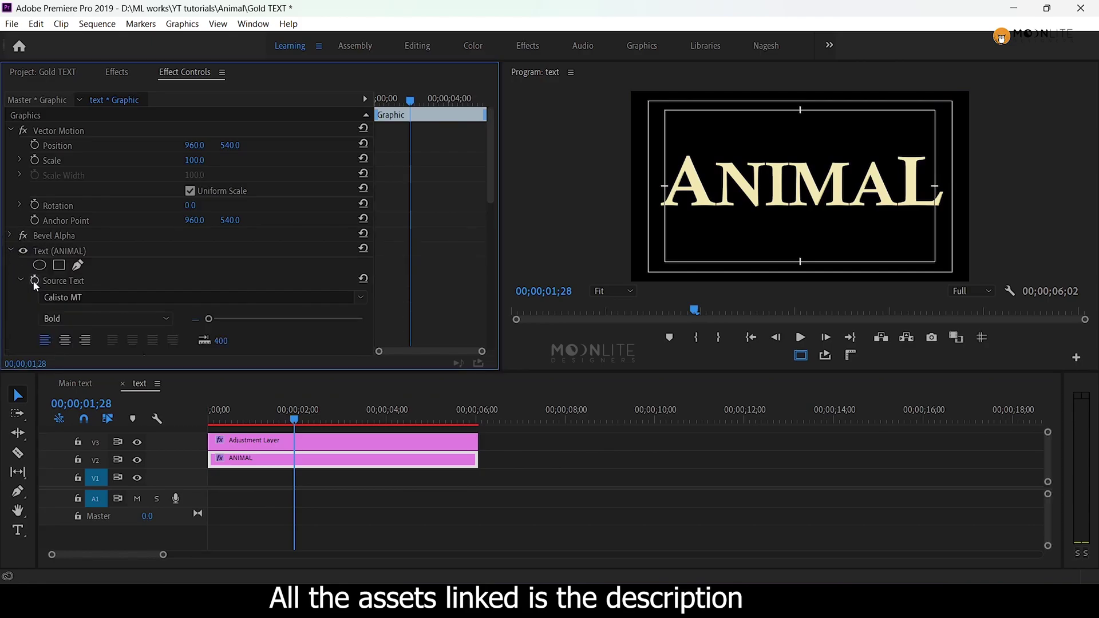
pyautogui.moveTo(489, 194); pyautogui.dragTo(491, 255)
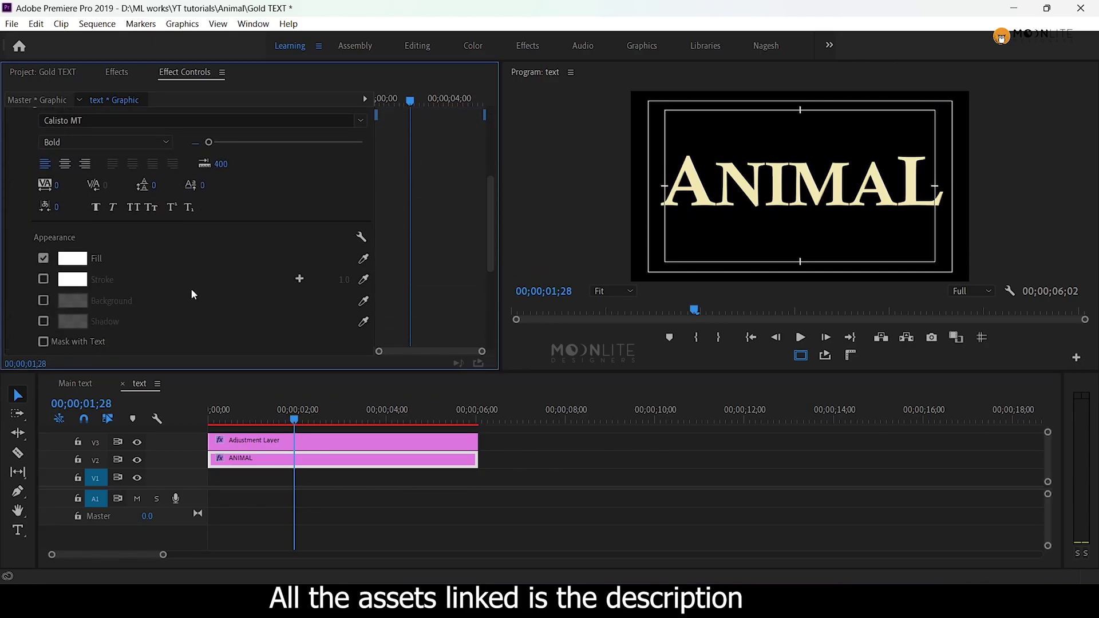
pyautogui.click(71, 259)
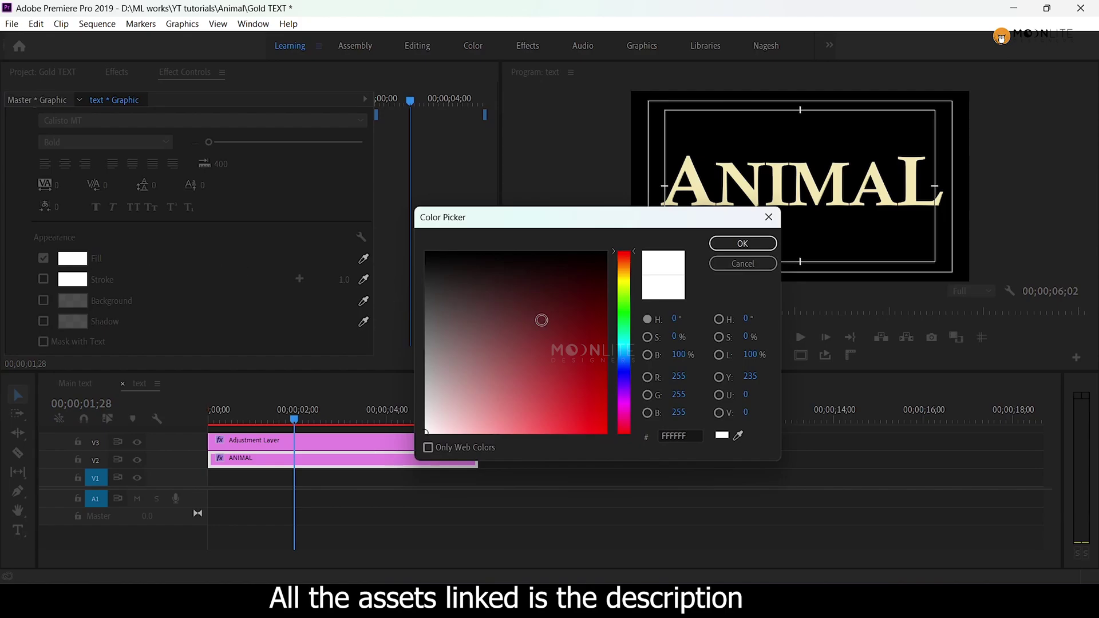
pyautogui.click(679, 357)
pyautogui.write('50')
pyautogui.press('Return')
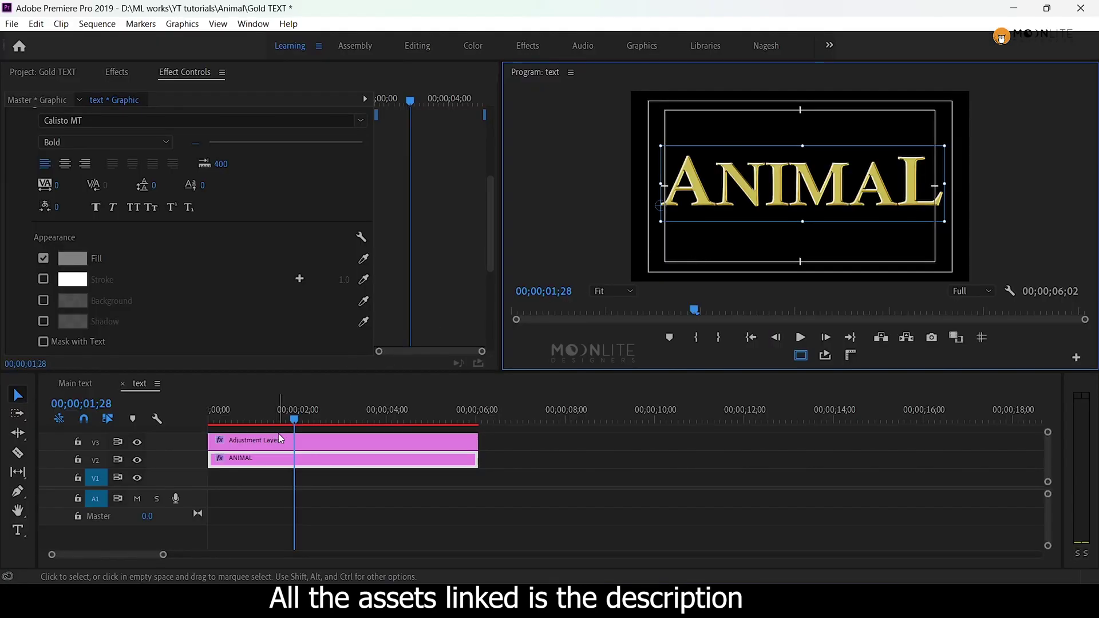
# Move the text sequence's clips down a track, then raise Main text's text clip to V3.
pyautogui.moveTo(478, 413); pyautogui.dragTo(436, 414)
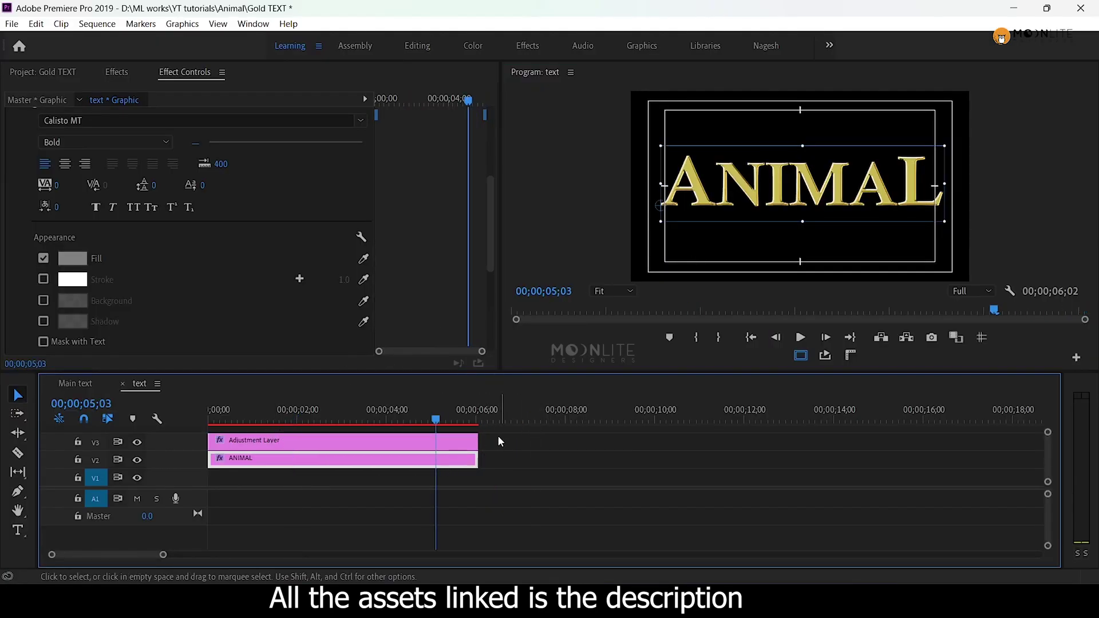
pyautogui.moveTo(502, 442)
pyautogui.mouseDown()
pyautogui.moveTo(380, 464)
pyautogui.moveTo(380, 482)
pyautogui.mouseUp()
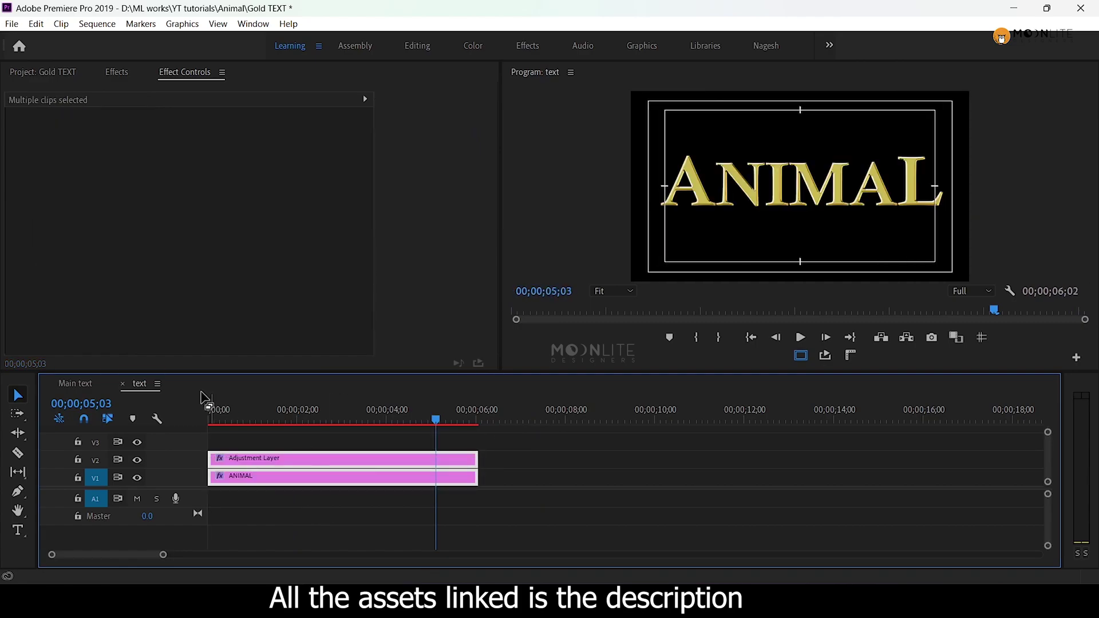
pyautogui.click(75, 383)
pyautogui.moveTo(294, 418); pyautogui.dragTo(275, 418)
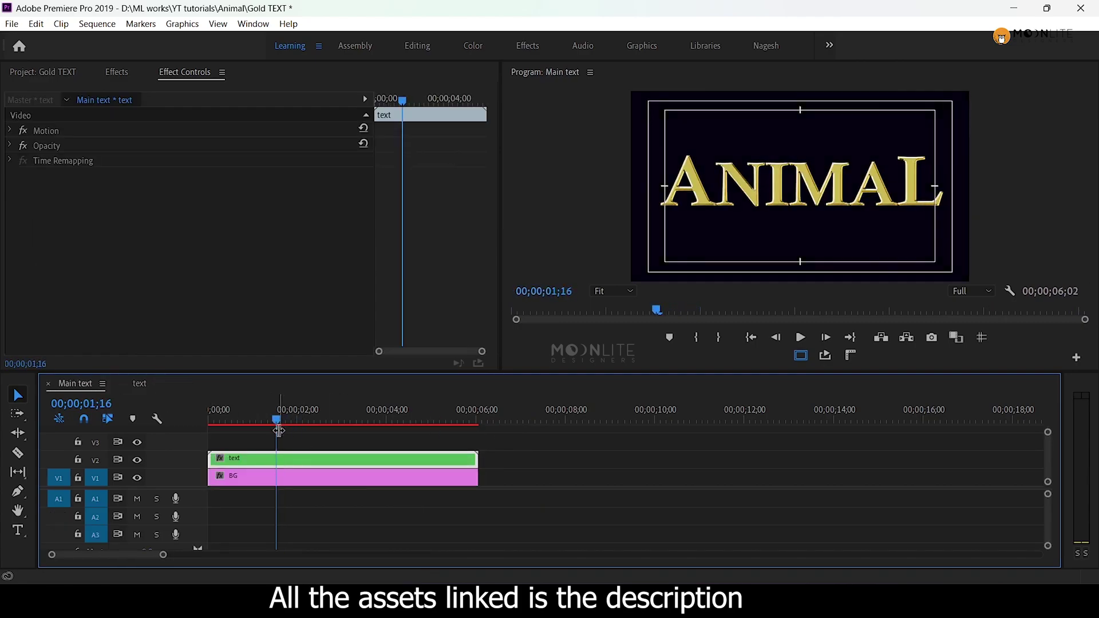
pyautogui.moveTo(276, 468); pyautogui.dragTo(278, 434)
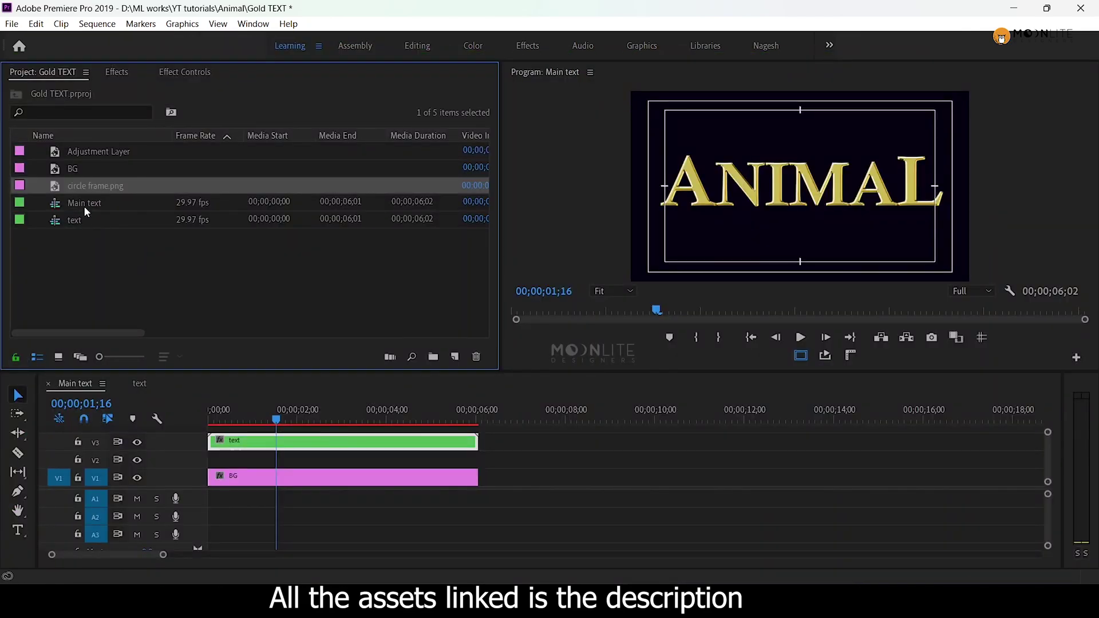
# Place circle frame.png on V2 at full length, nested as a gold Circle sequence.
pyautogui.moveTo(85, 190); pyautogui.dragTo(197, 460)
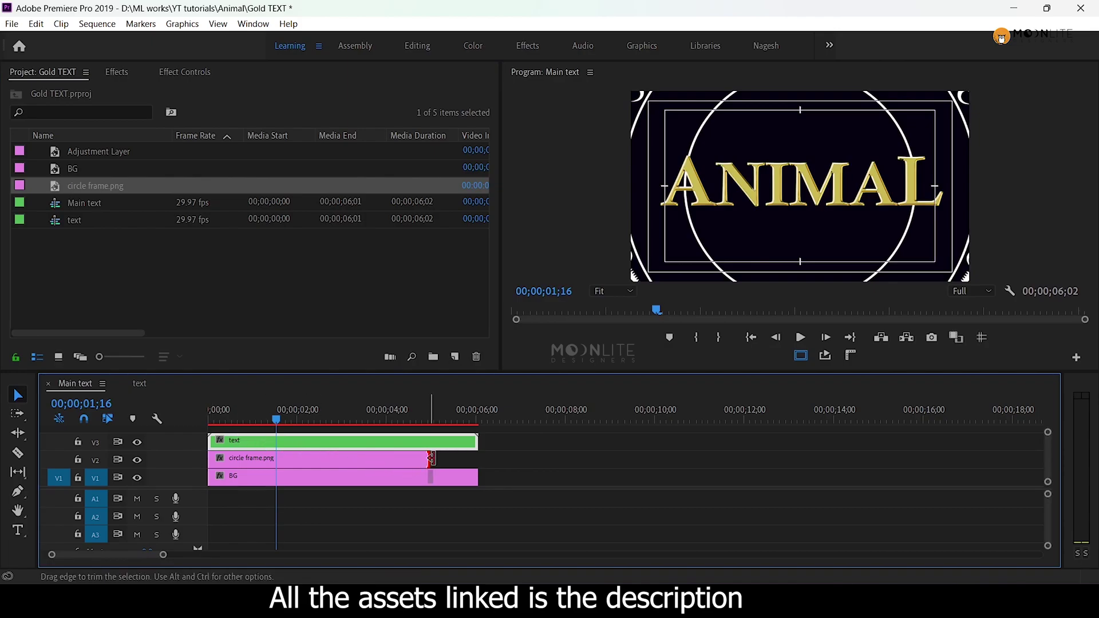
pyautogui.moveTo(430, 458); pyautogui.dragTo(478, 458)
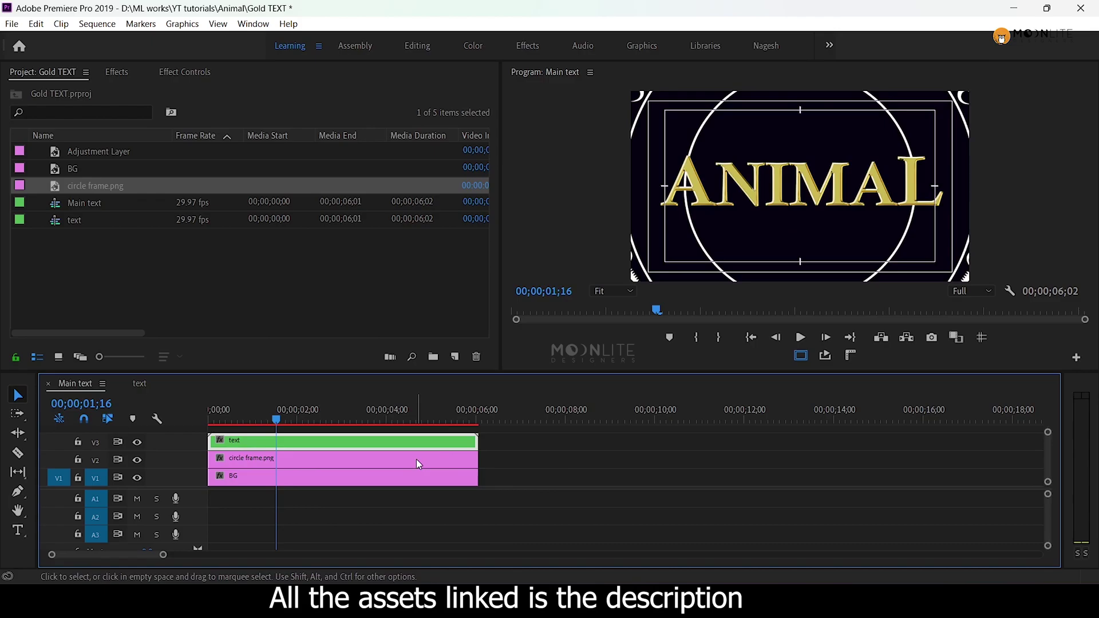
pyautogui.click(416, 459)
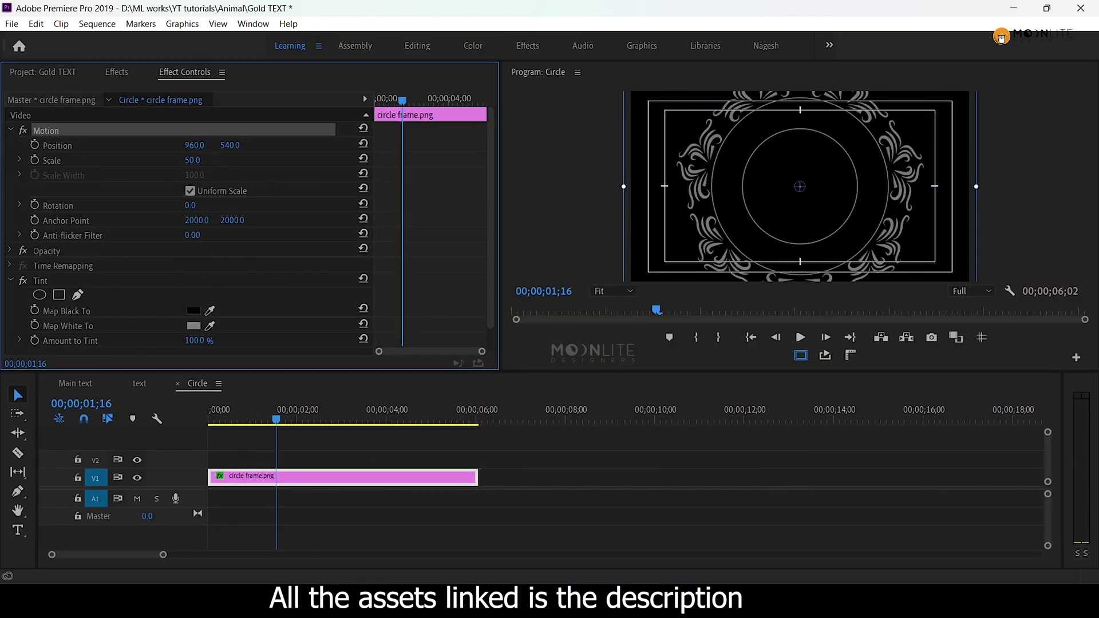
pyautogui.click(74, 383)
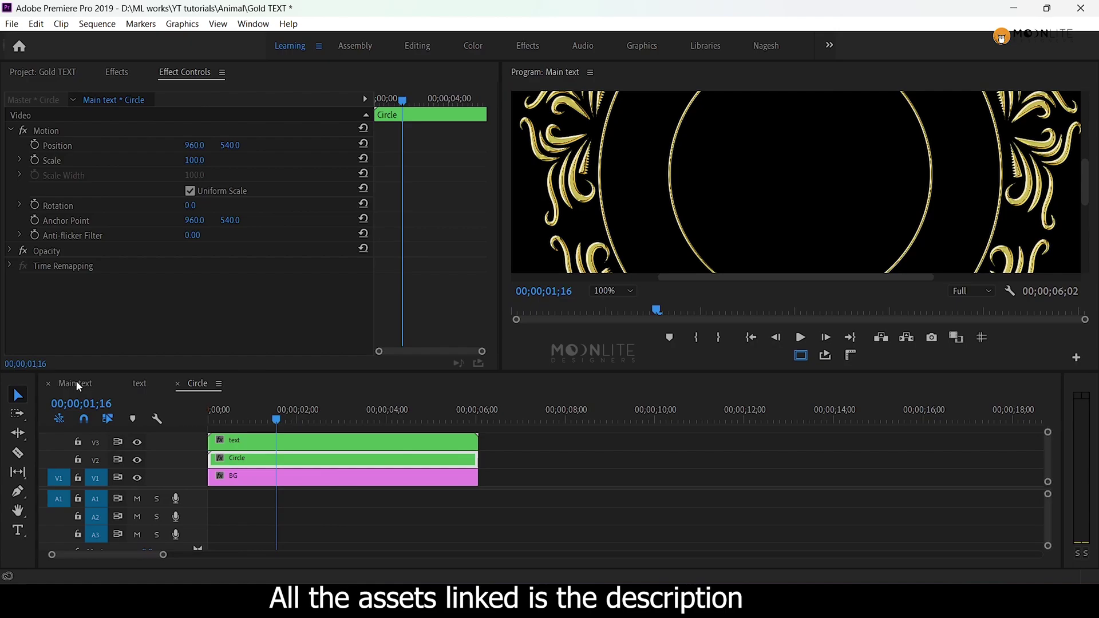
pyautogui.press('Right')
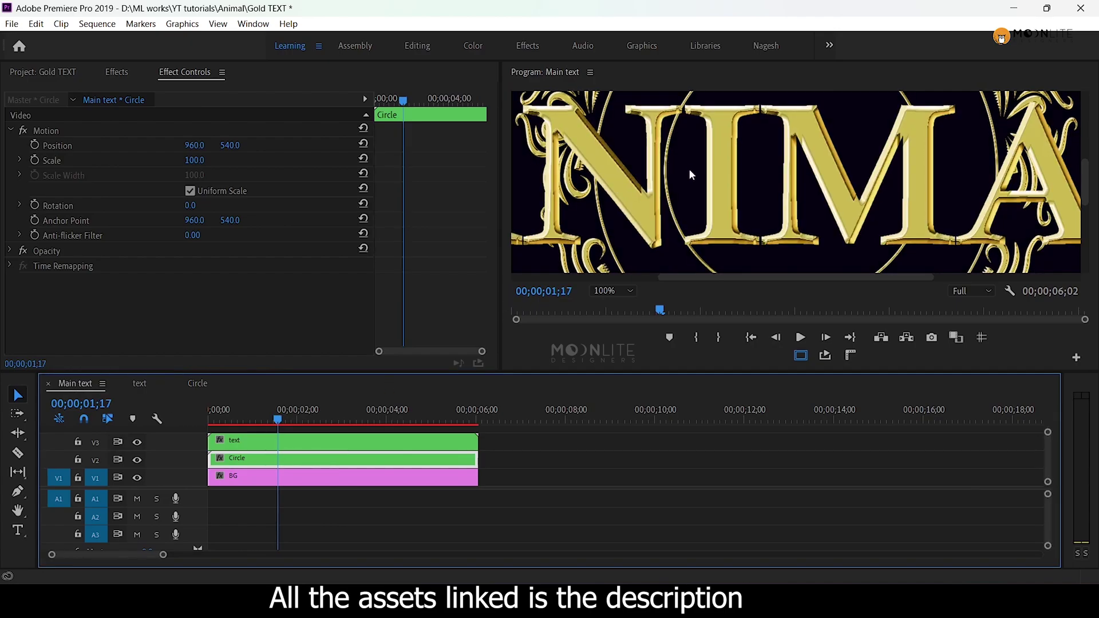
pyautogui.press('Home')
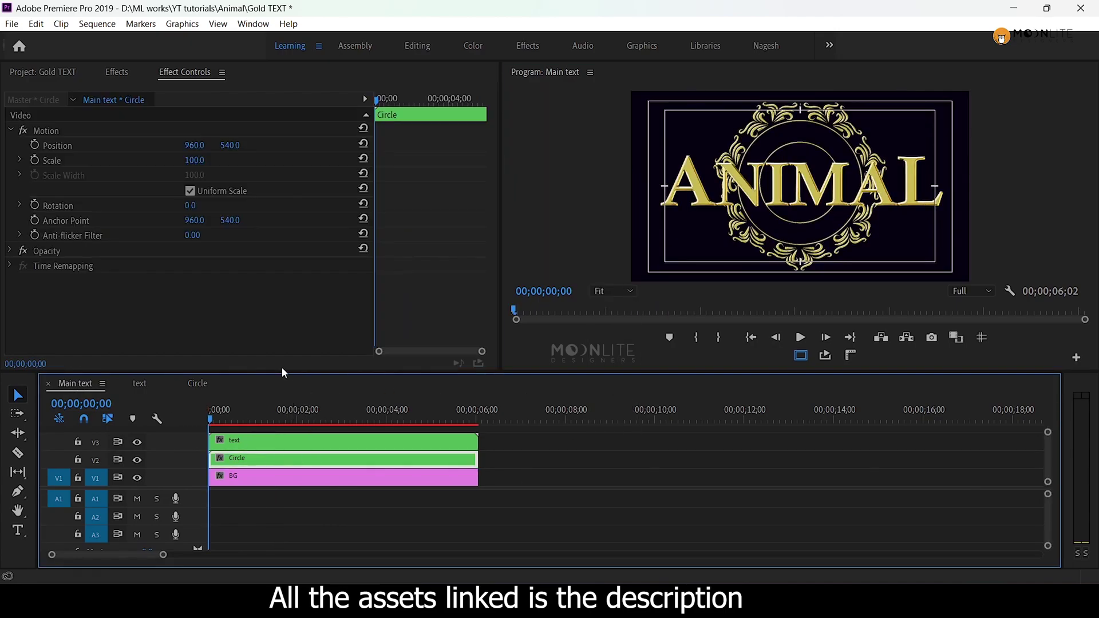
# Keyframe the ANIMAL title's Position at 04;28, then set its starting Position Y to 300.
pyautogui.click(269, 444)
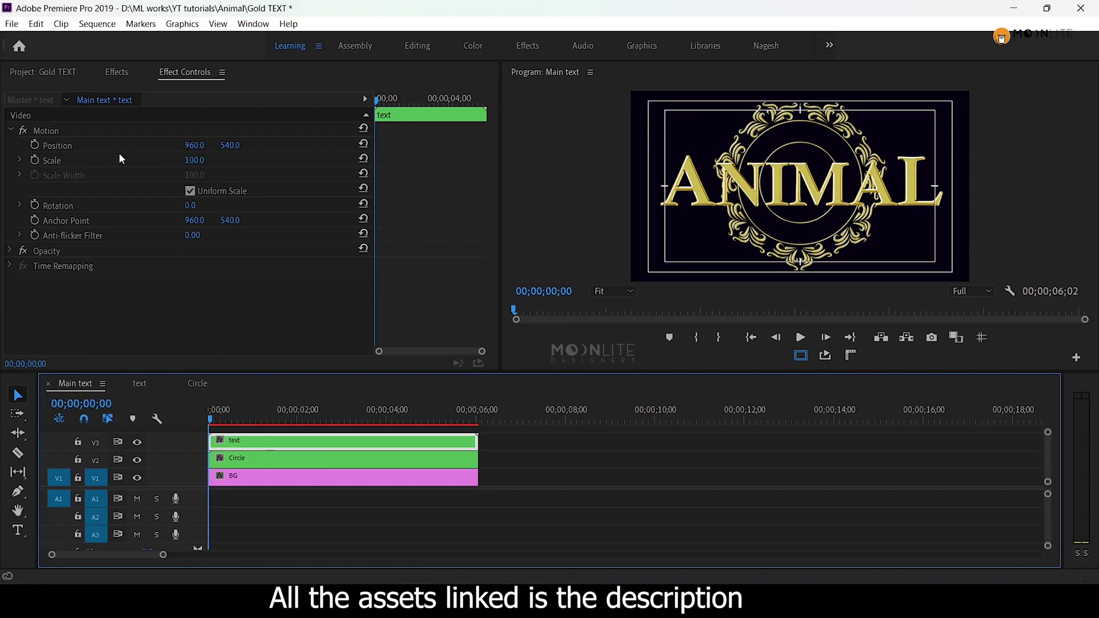
pyautogui.moveTo(431, 423)
pyautogui.mouseDown()
pyautogui.moveTo(469, 421)
pyautogui.moveTo(429, 423)
pyautogui.mouseUp()
pyautogui.click(34, 146)
pyautogui.press('Home')
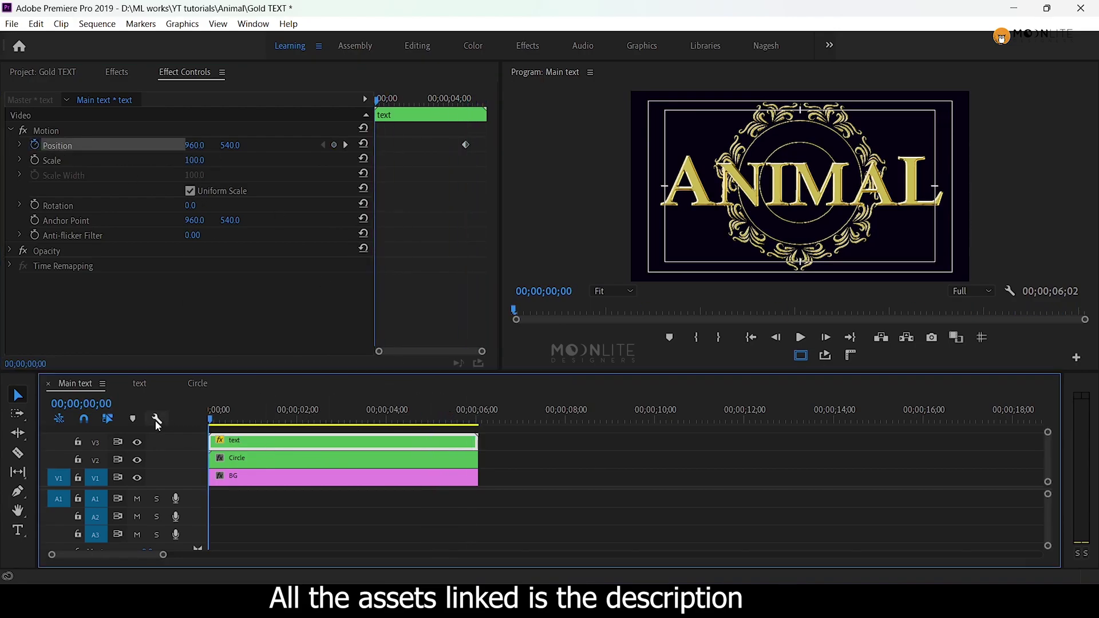
pyautogui.moveTo(236, 148); pyautogui.dragTo(32, 148)
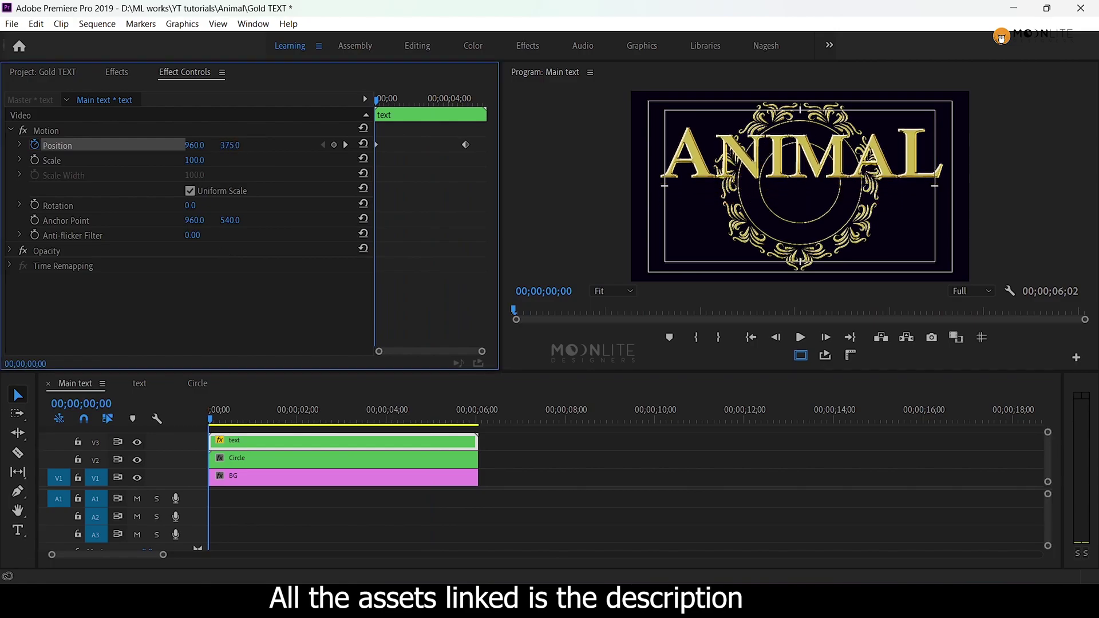
pyautogui.moveTo(230, 146); pyautogui.dragTo(264, 149)
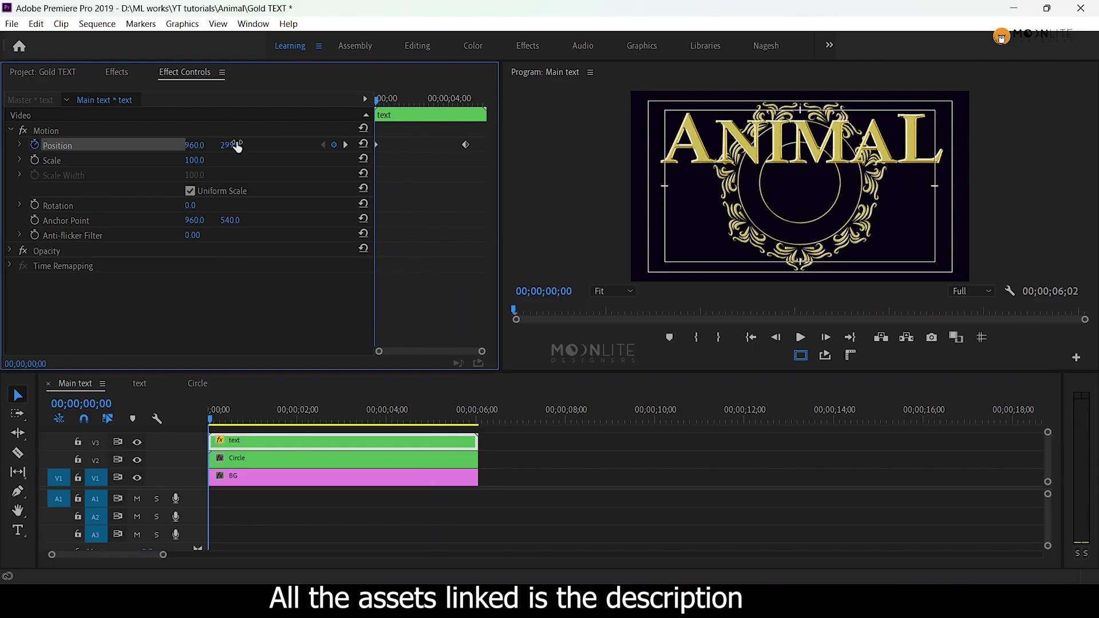
pyautogui.click(235, 146)
pyautogui.write('300')
pyautogui.press('Return')
pyautogui.click(239, 462)
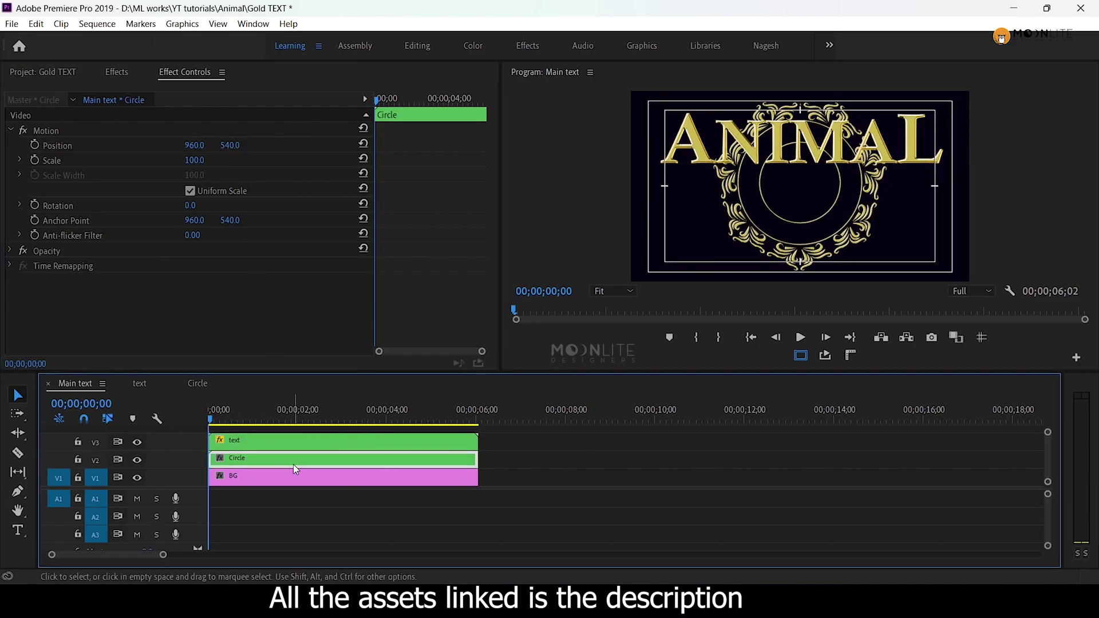
# Keyframe Circle rotation at 0° at 00;00 and 60° at 05;27, then scrub to preview.
pyautogui.click(36, 206)
pyautogui.click(471, 417)
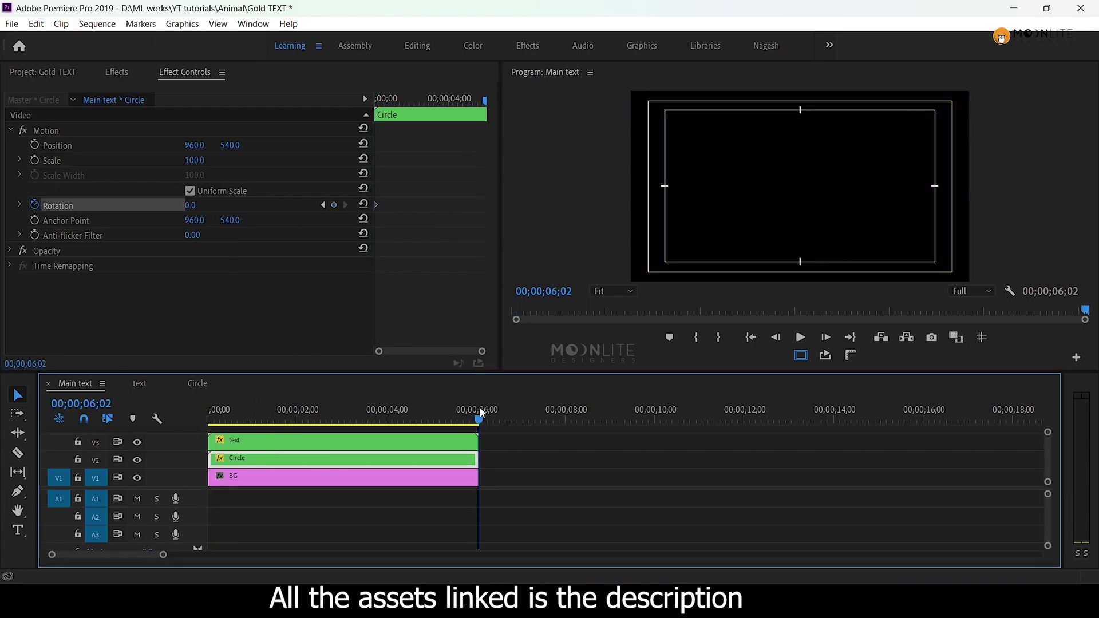
pyautogui.click(209, 205)
pyautogui.write('60')
pyautogui.press('Return')
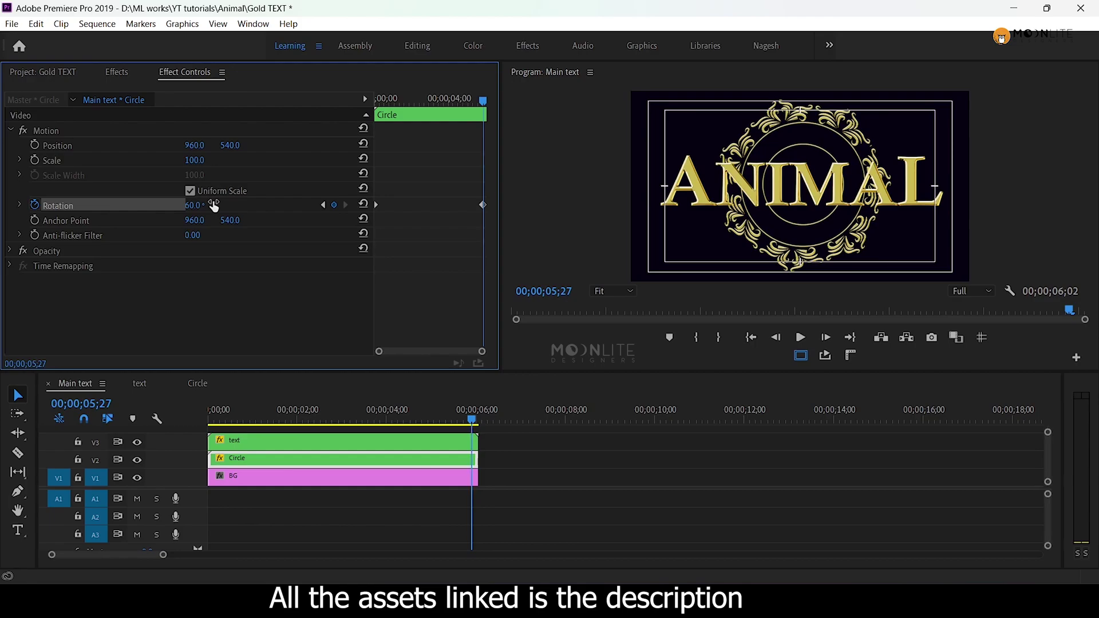
pyautogui.moveTo(396, 421); pyautogui.dragTo(263, 444)
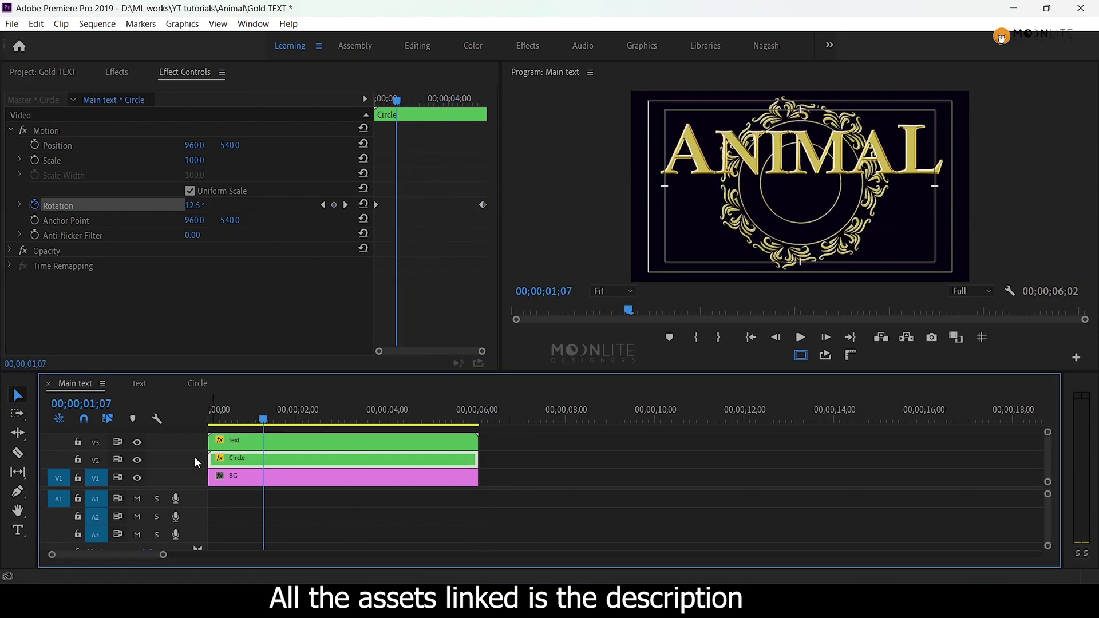
# Move the title clip up to V4 and Alt-drag a duplicate Circle clip onto V3.
pyautogui.click(410, 444)
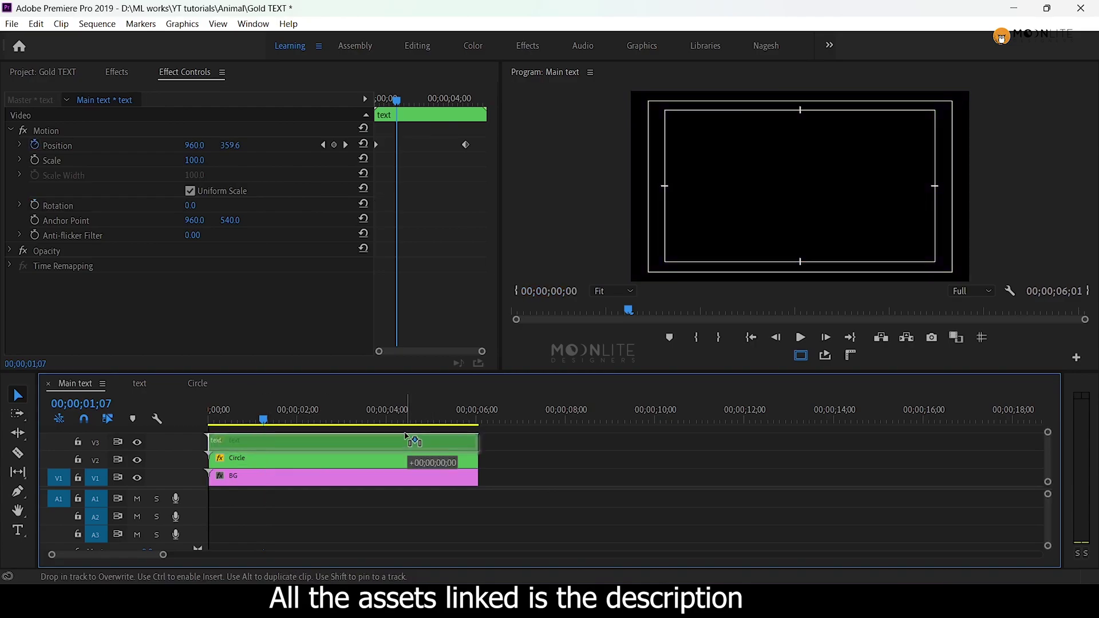
pyautogui.press('`')
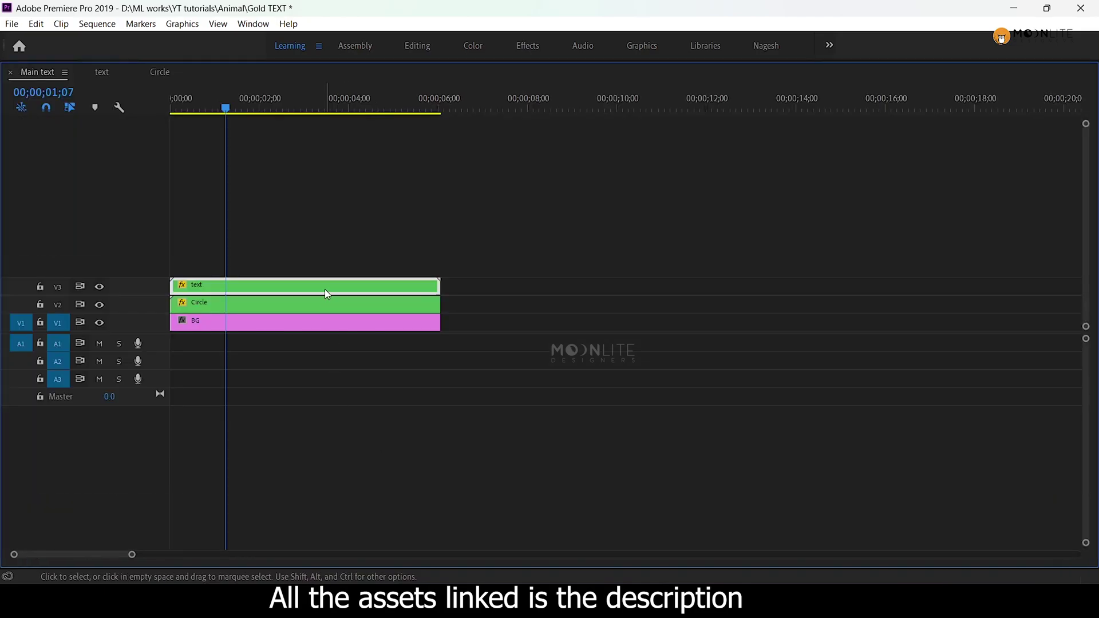
pyautogui.moveTo(329, 286); pyautogui.dragTo(329, 269)
pyautogui.press('`')
pyautogui.moveTo(288, 460); pyautogui.dragTo(278, 441)
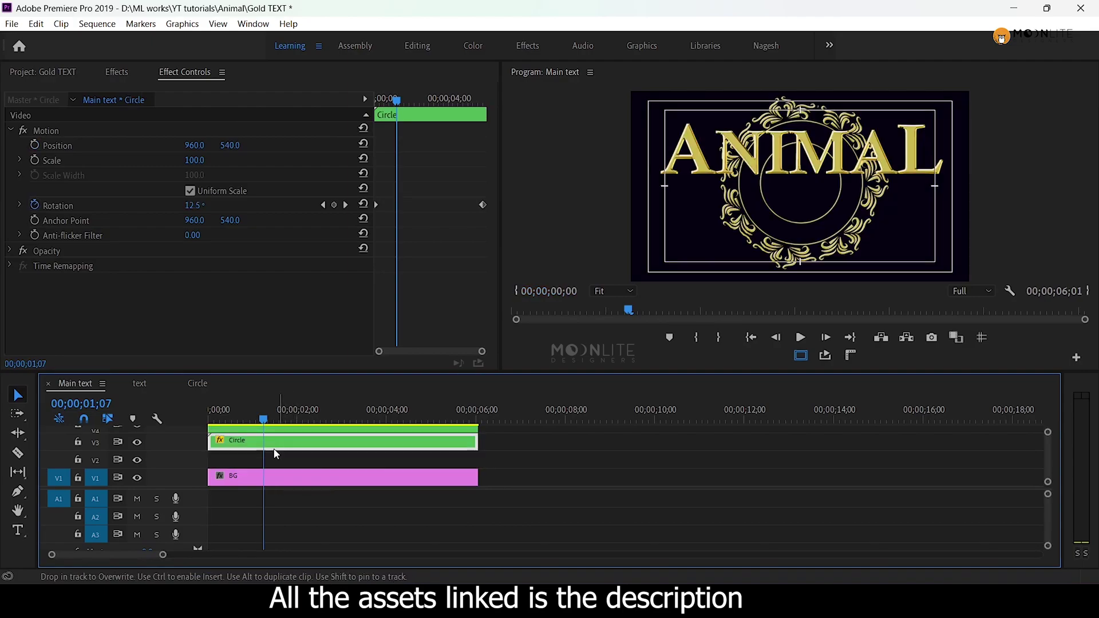
# Scale the lower Circle clip on V2 to 180.
pyautogui.click(278, 460)
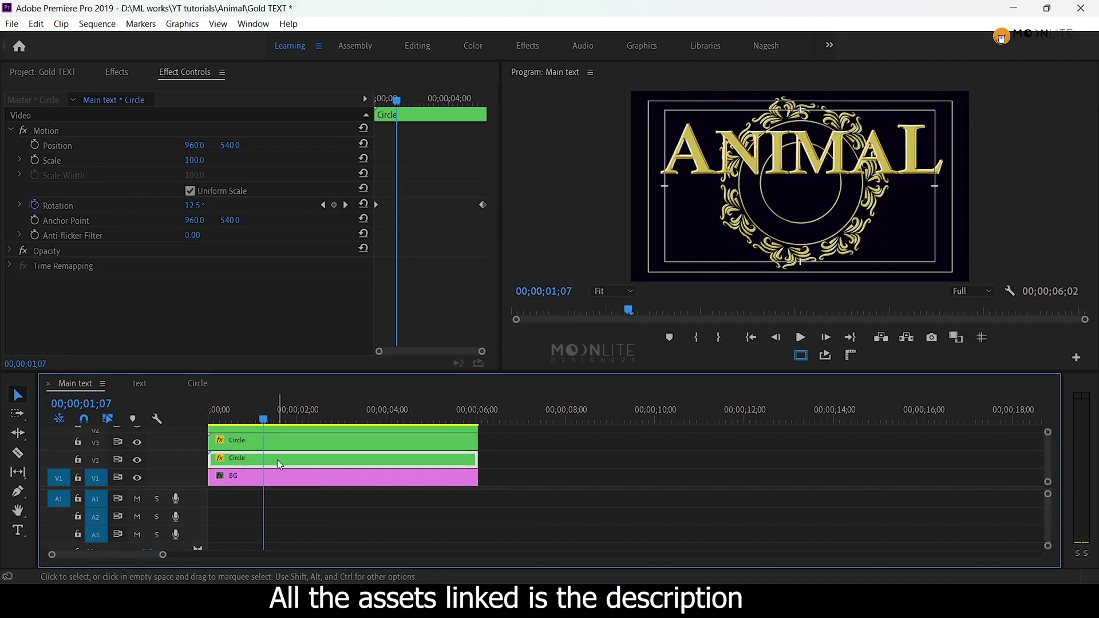
pyautogui.click(196, 160)
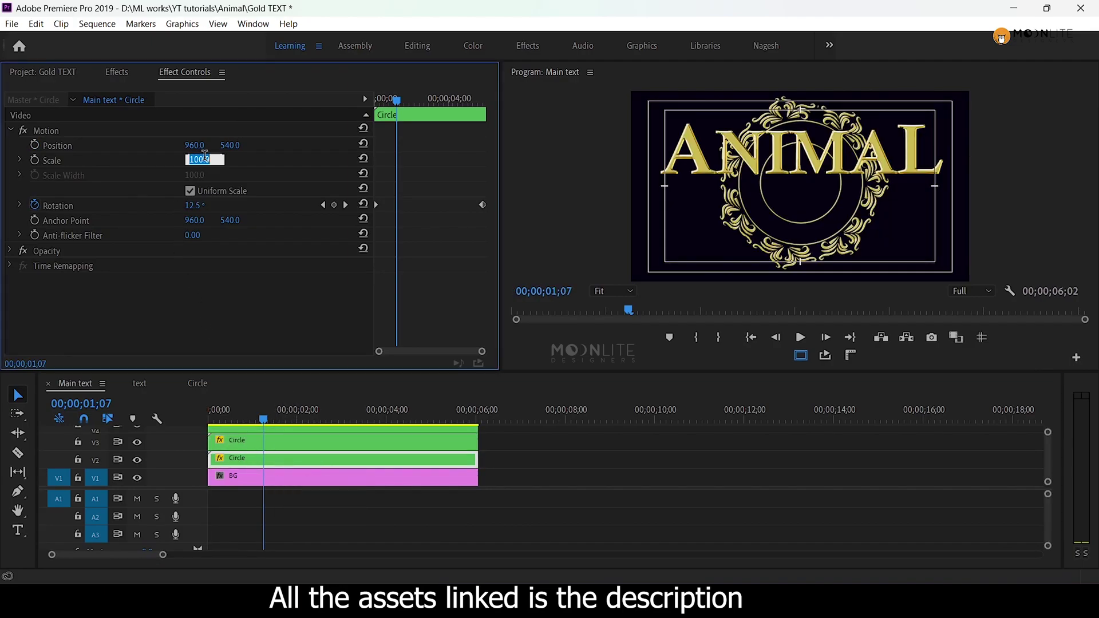
pyautogui.write('175')
pyautogui.press('Return')
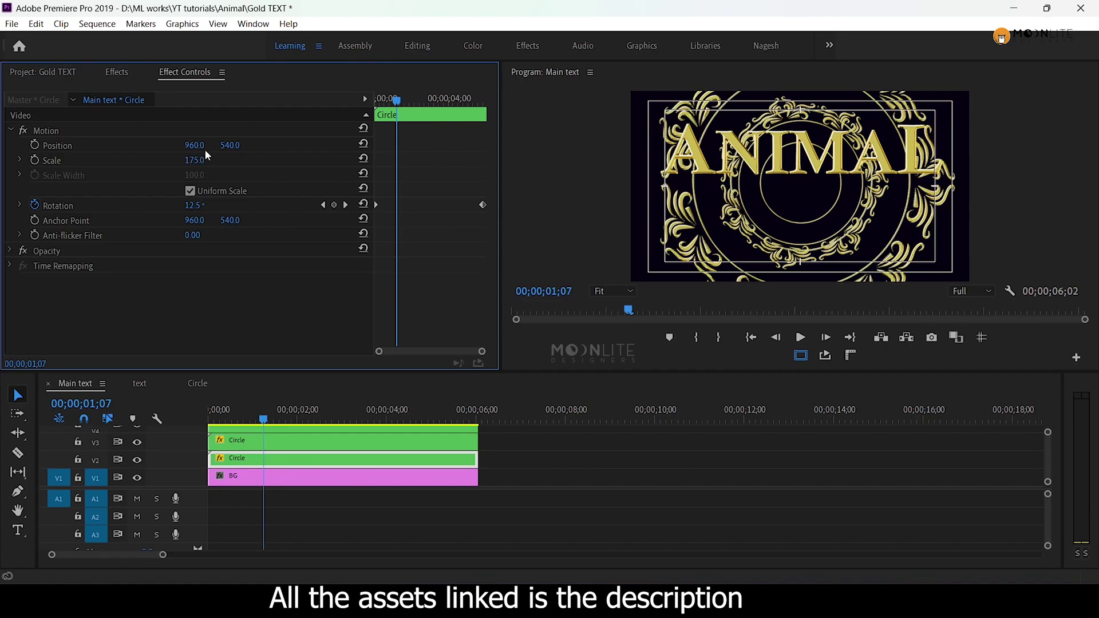
pyautogui.moveTo(205, 156); pyautogui.dragTo(227, 158)
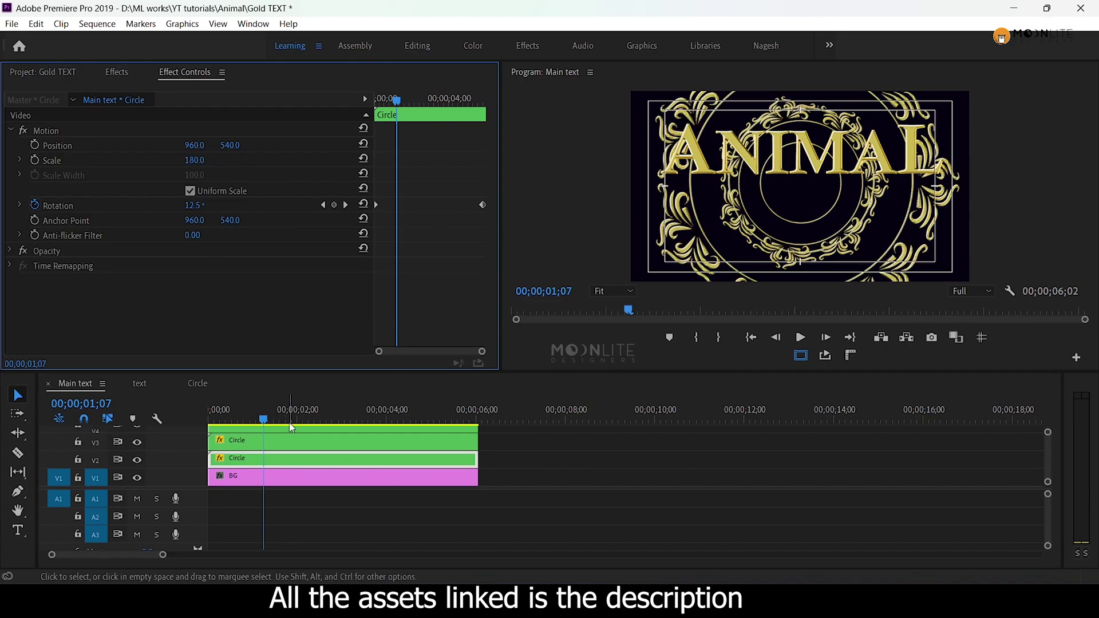
pyautogui.click(116, 72)
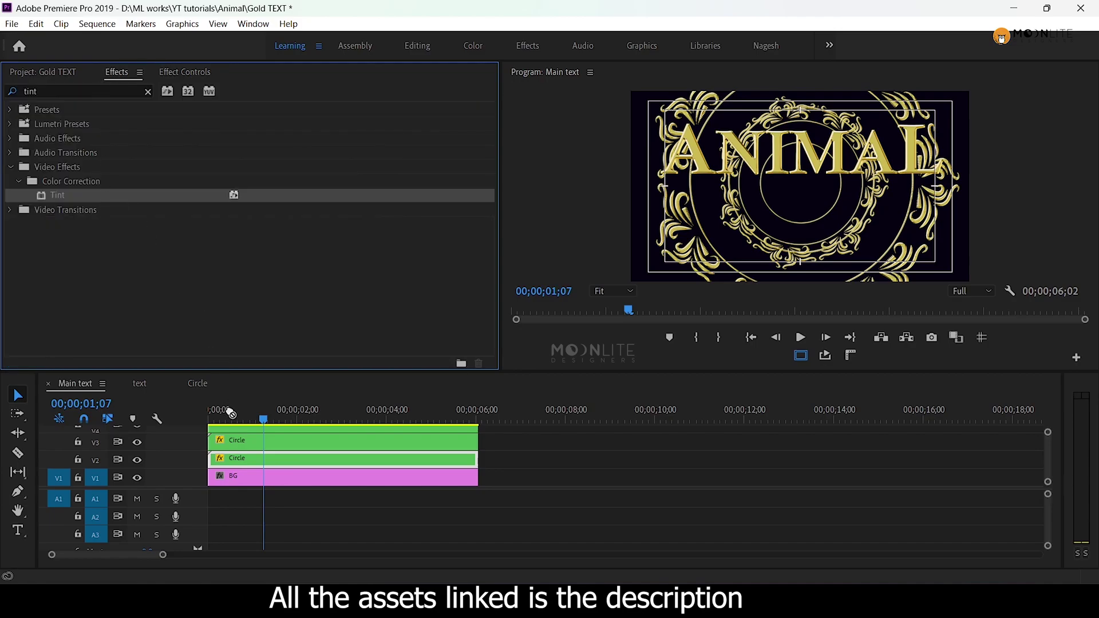
# Apply Tint to the V2 Circle with Map White To #929292 and play from the start.
pyautogui.moveTo(230, 413); pyautogui.dragTo(248, 457)
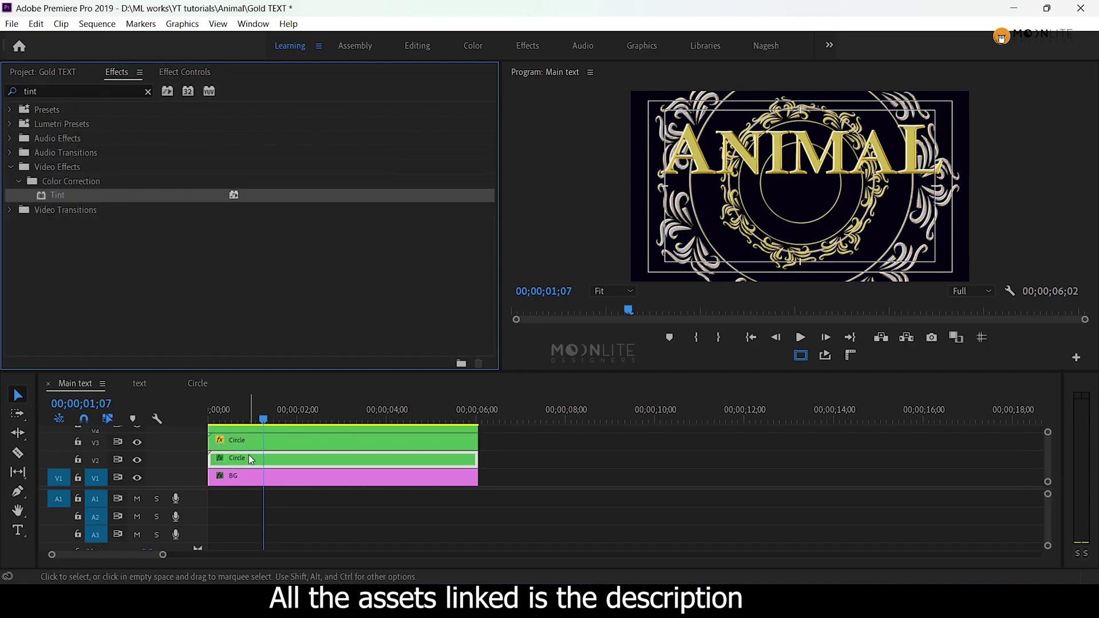
pyautogui.click(180, 72)
pyautogui.click(193, 327)
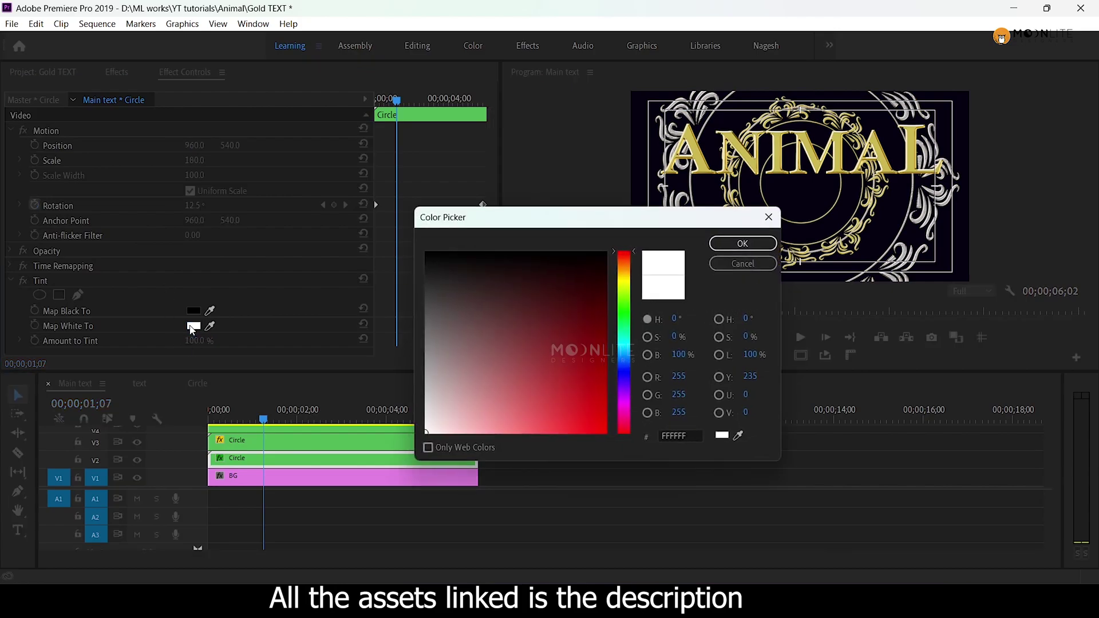
pyautogui.moveTo(440, 341); pyautogui.dragTo(424, 354)
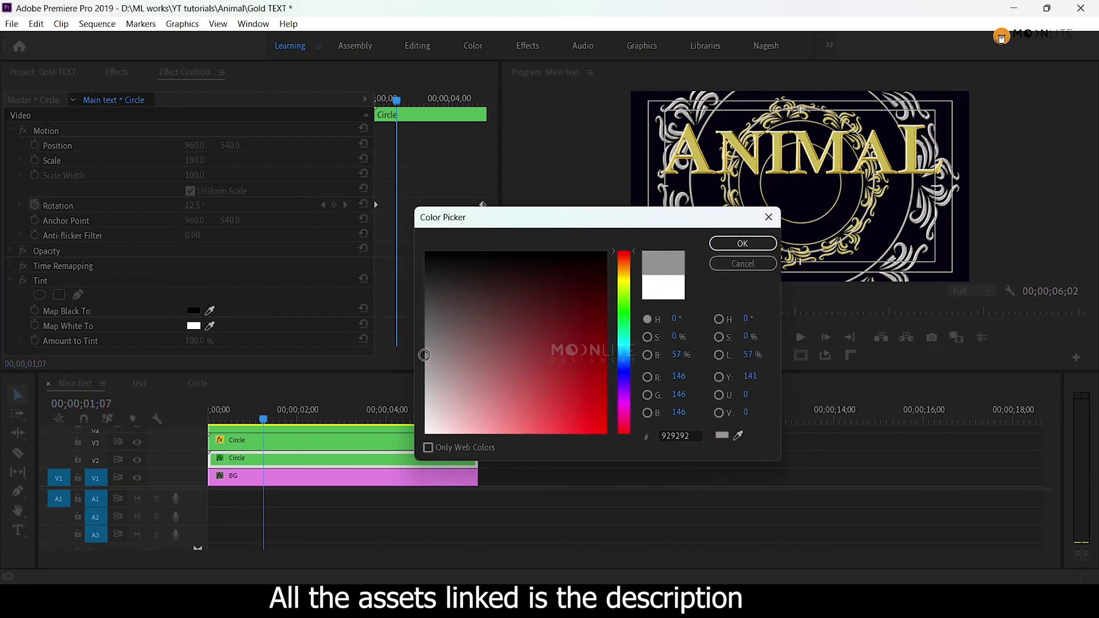
pyautogui.click(742, 245)
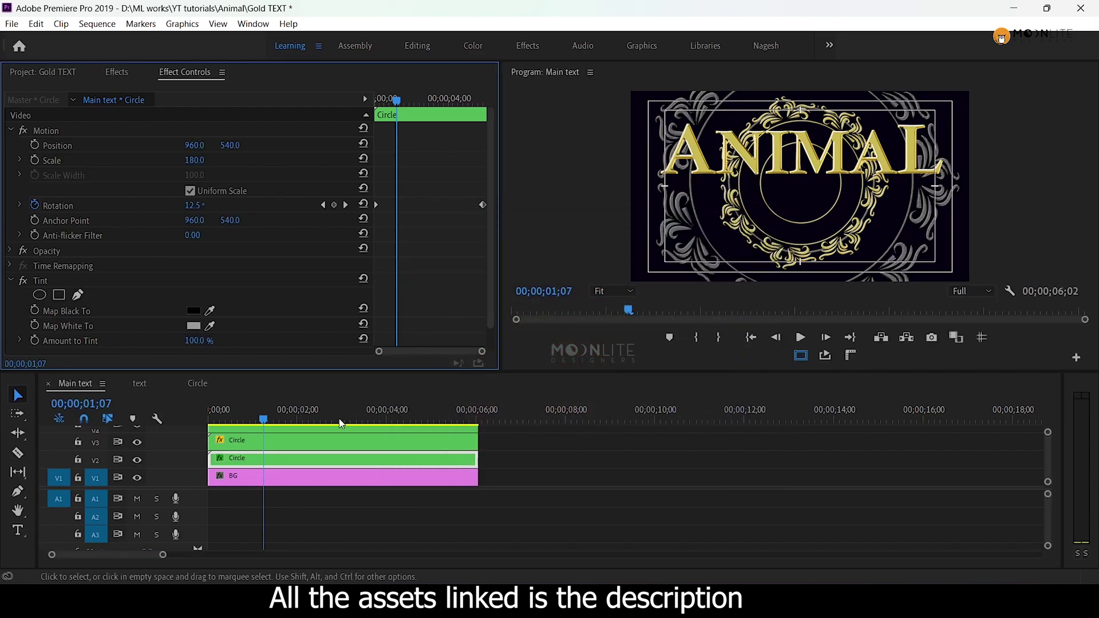
pyautogui.click(211, 413)
pyautogui.press('space')
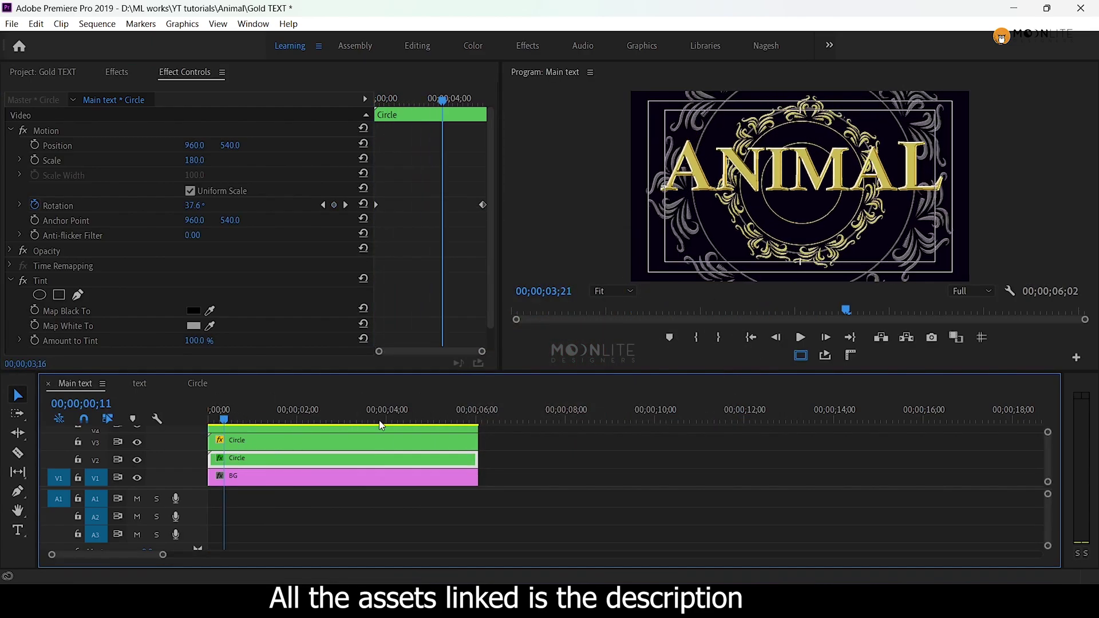
# Set the V2 Circle's final rotation keyframe to -60°.
pyautogui.click(323, 205)
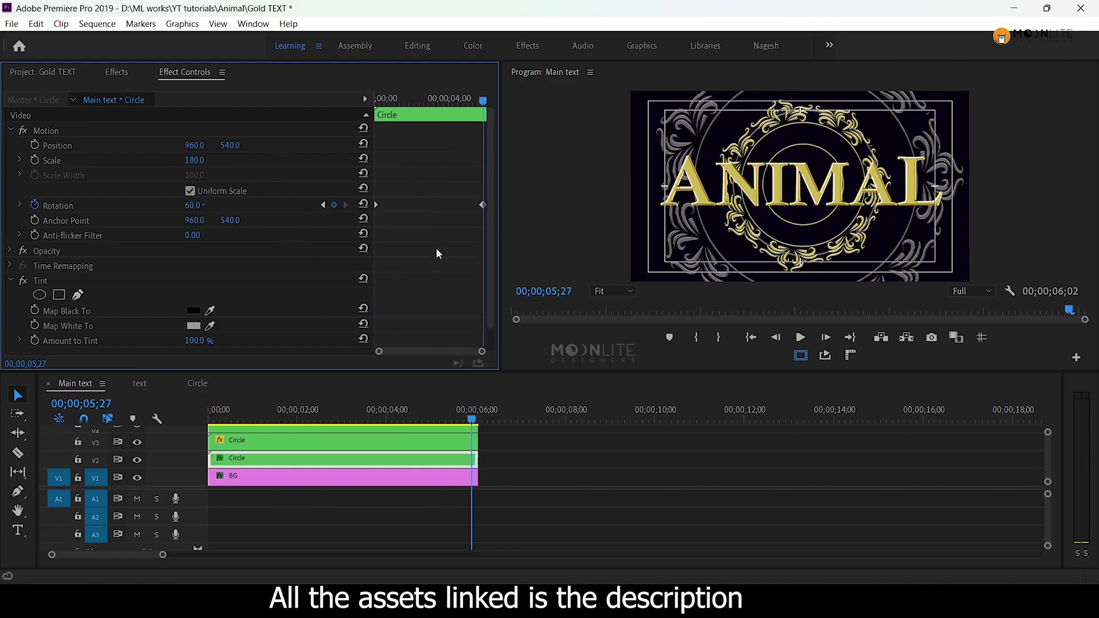
pyautogui.click(194, 204)
pyautogui.write('-60')
pyautogui.press('Return')
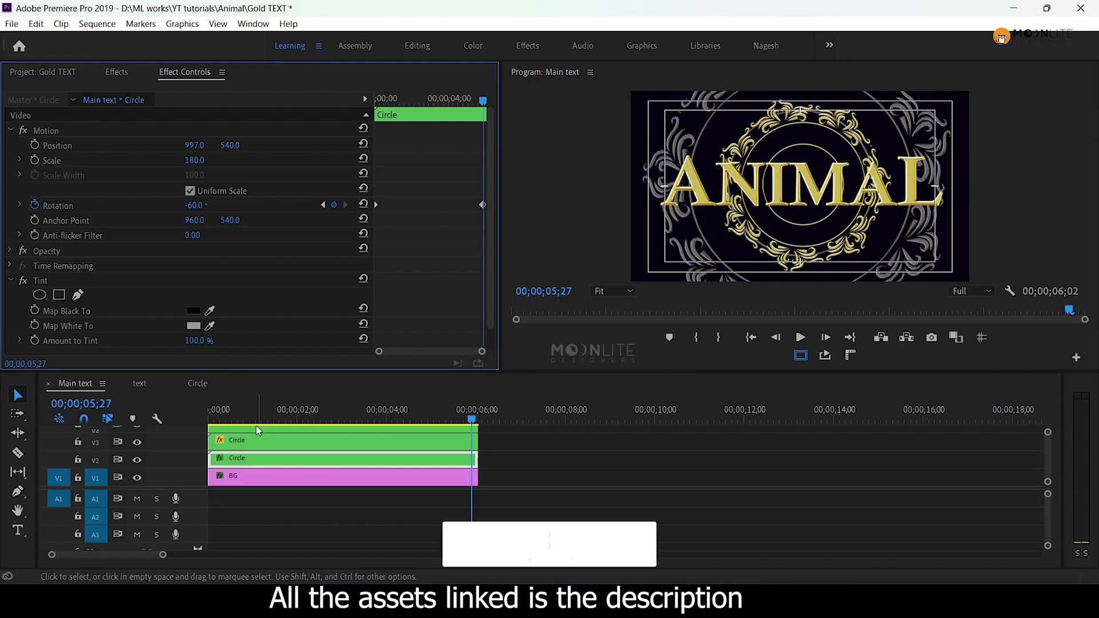
# Preview the counter-rotating circles from the sequence start twice.
pyautogui.press('Home')
pyautogui.press('space')
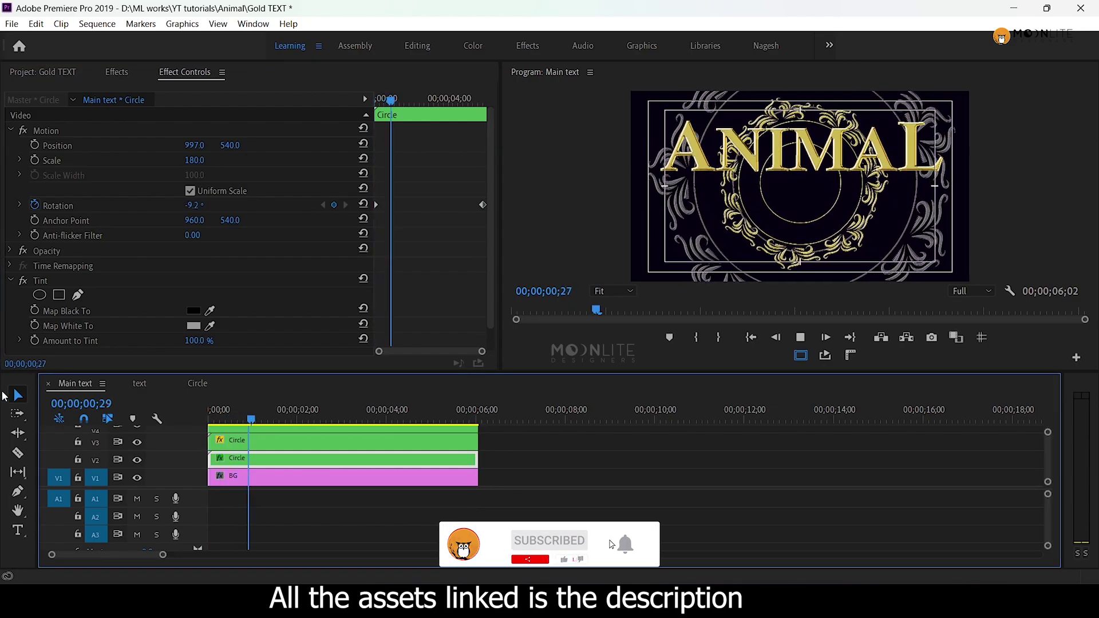
pyautogui.press('space')
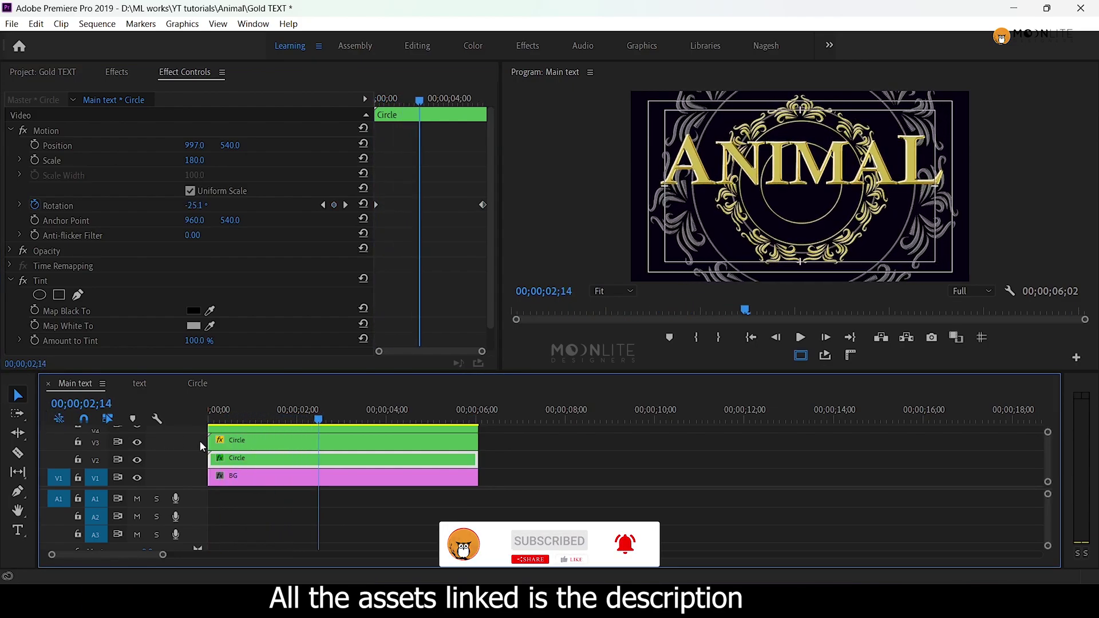
pyautogui.click(199, 441)
pyautogui.press('Home')
pyautogui.press('space')
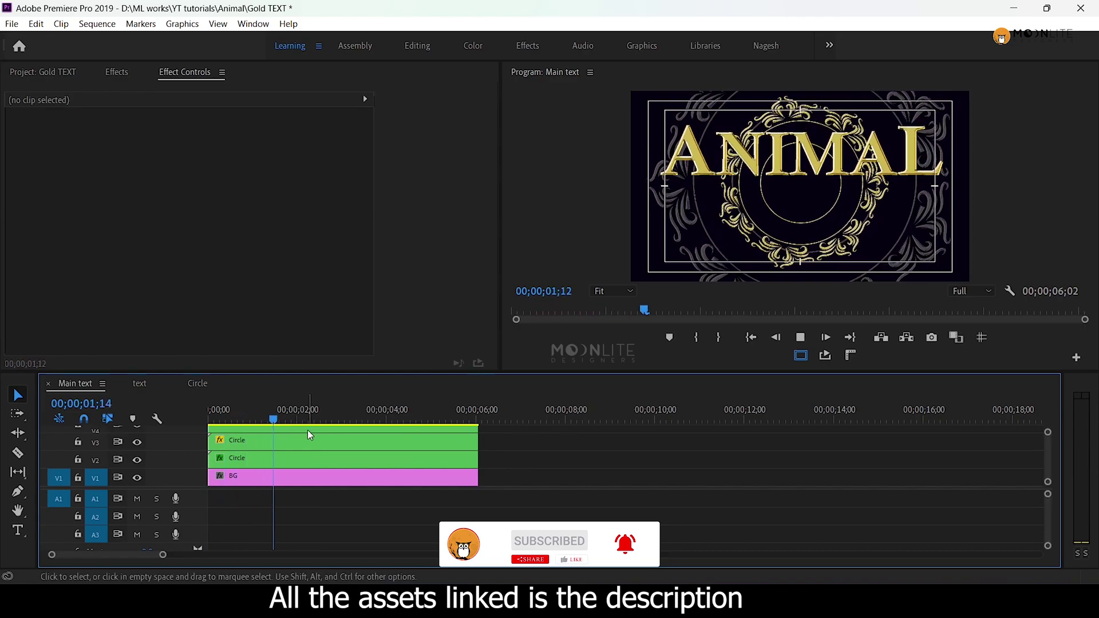
pyautogui.press('space')
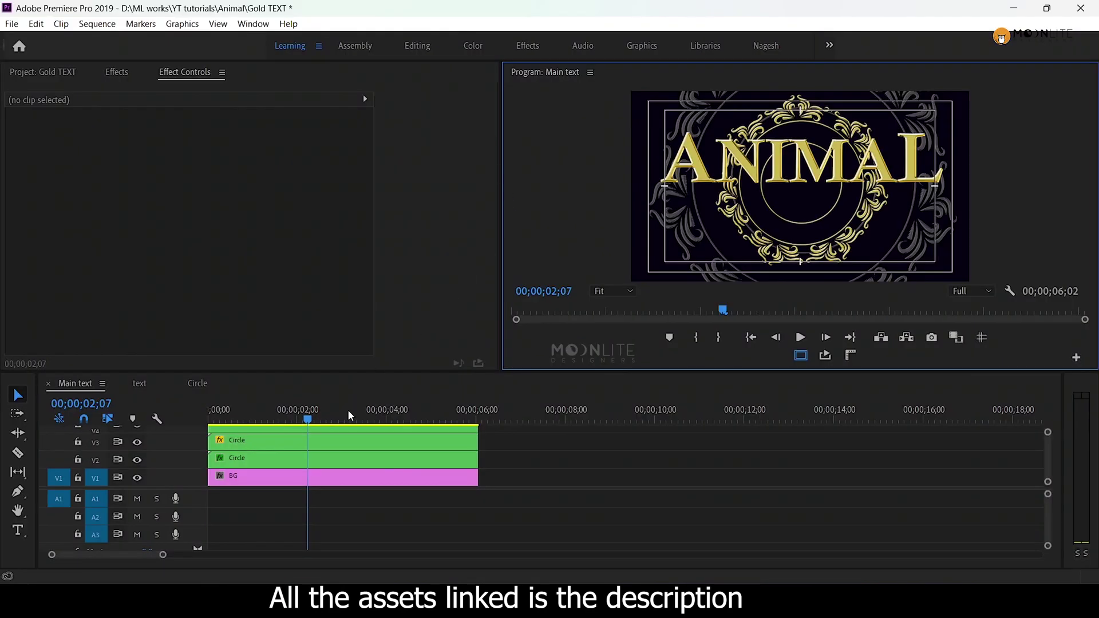
pyautogui.click(307, 458)
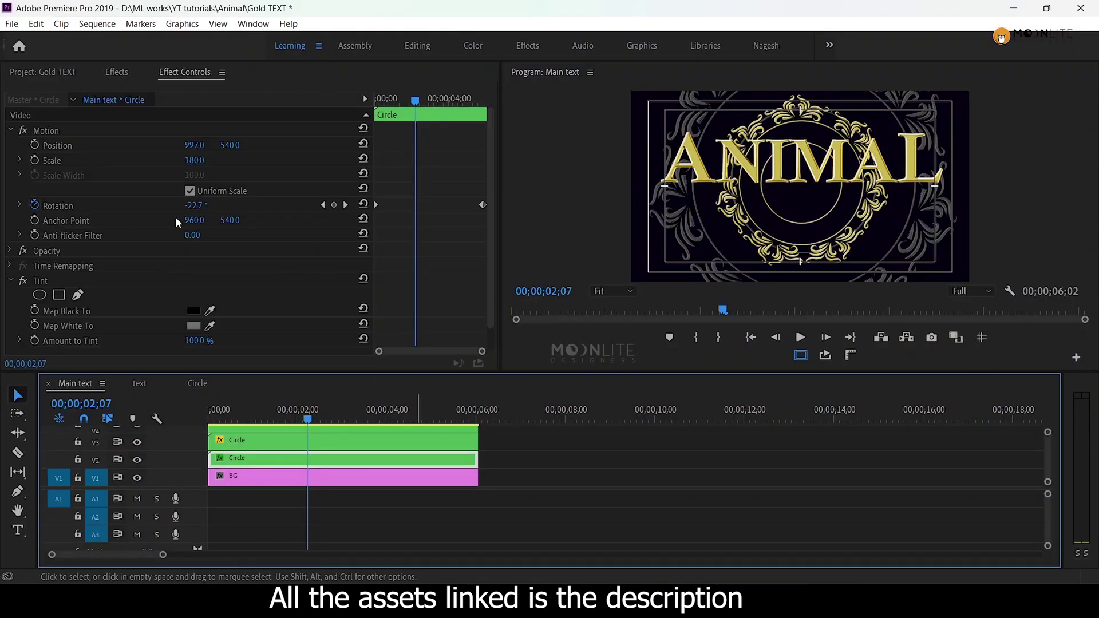
# Add an inverted ellipse opacity mask to the grey outer Circle clip.
pyautogui.click(9, 280)
pyautogui.click(11, 249)
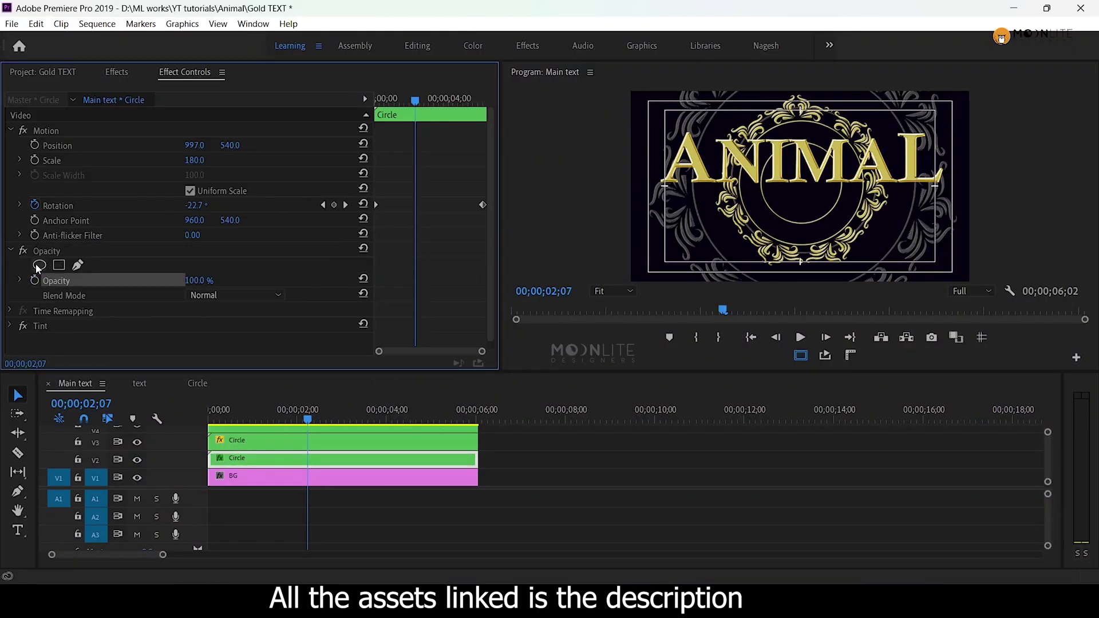
pyautogui.click(39, 264)
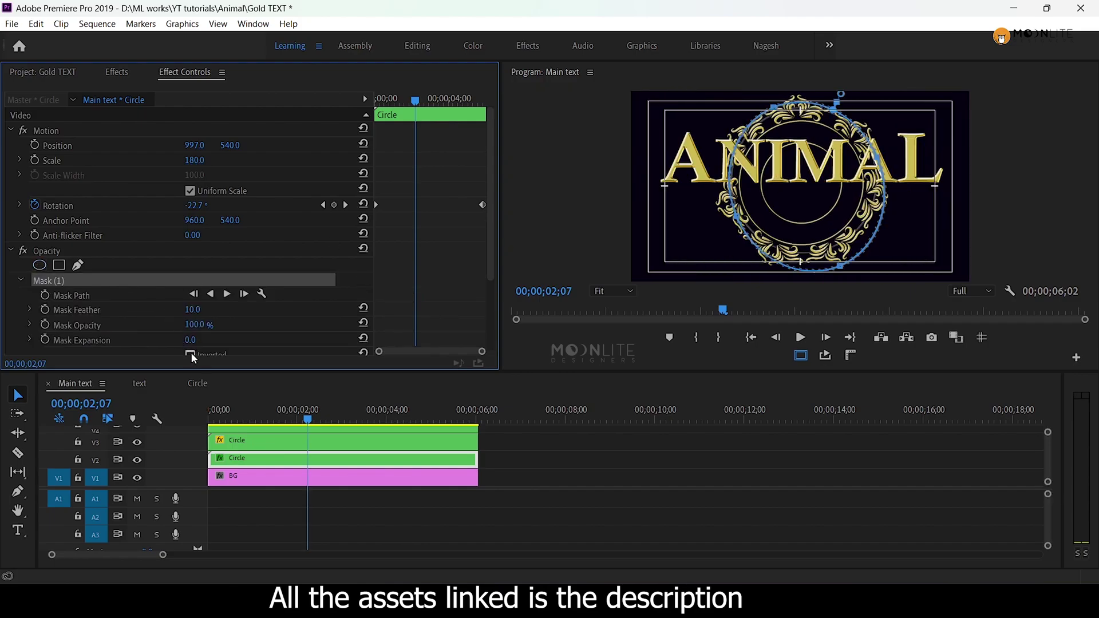
pyautogui.click(190, 355)
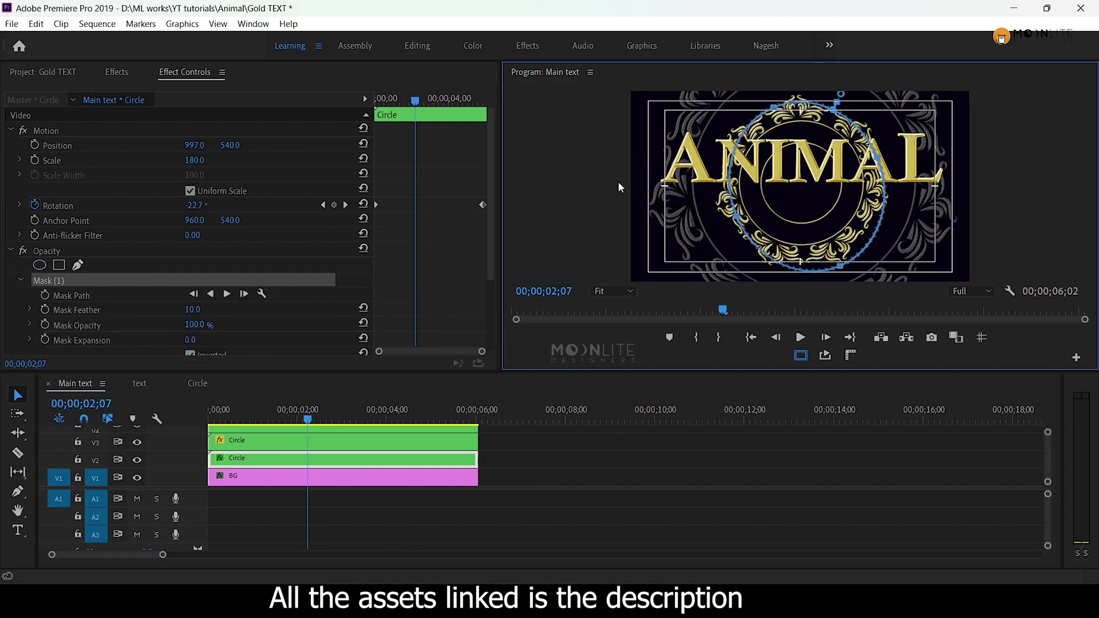